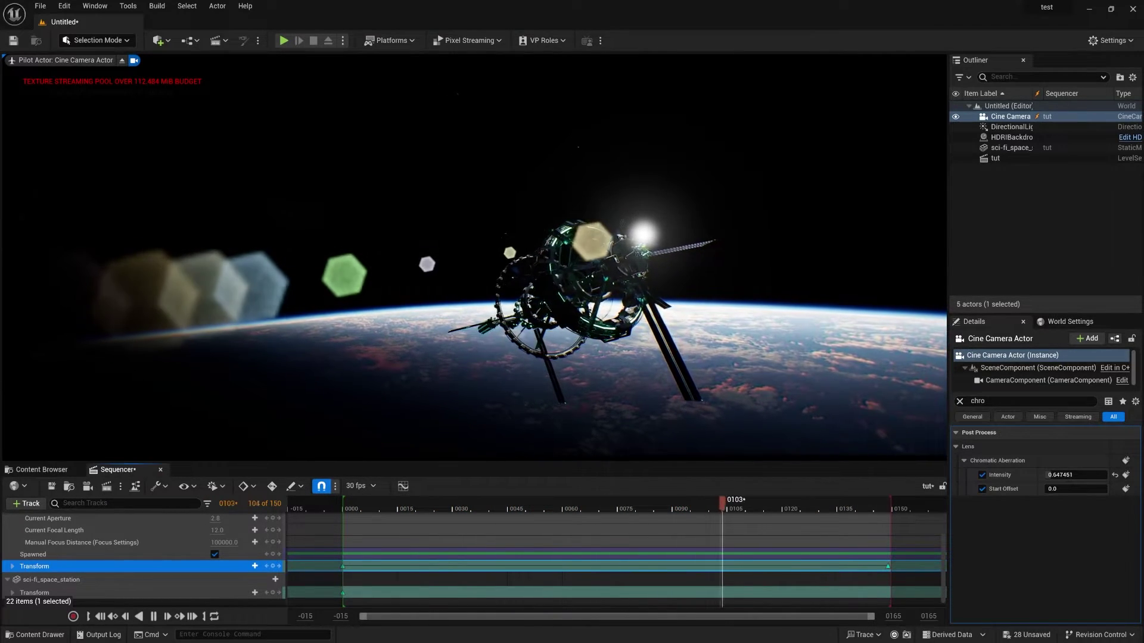
# Create a new level from the Empty Level template
pyautogui.press('space')
pyautogui.click(42, 6)
pyautogui.click(65, 35)
pyautogui.click(631, 262)
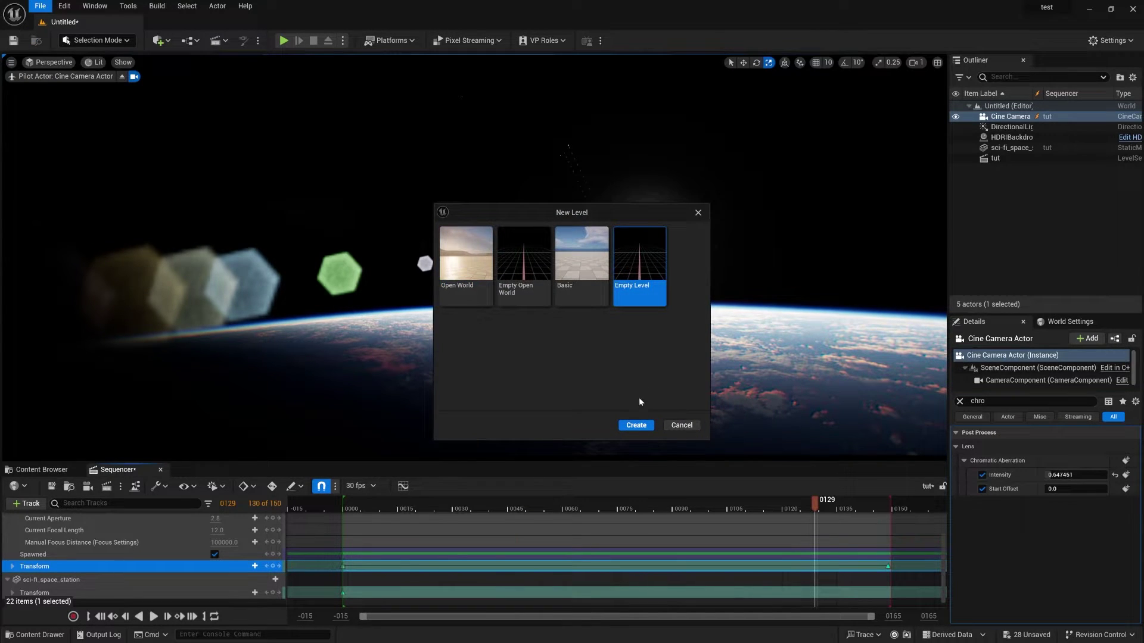
pyautogui.click(636, 425)
pyautogui.click(650, 446)
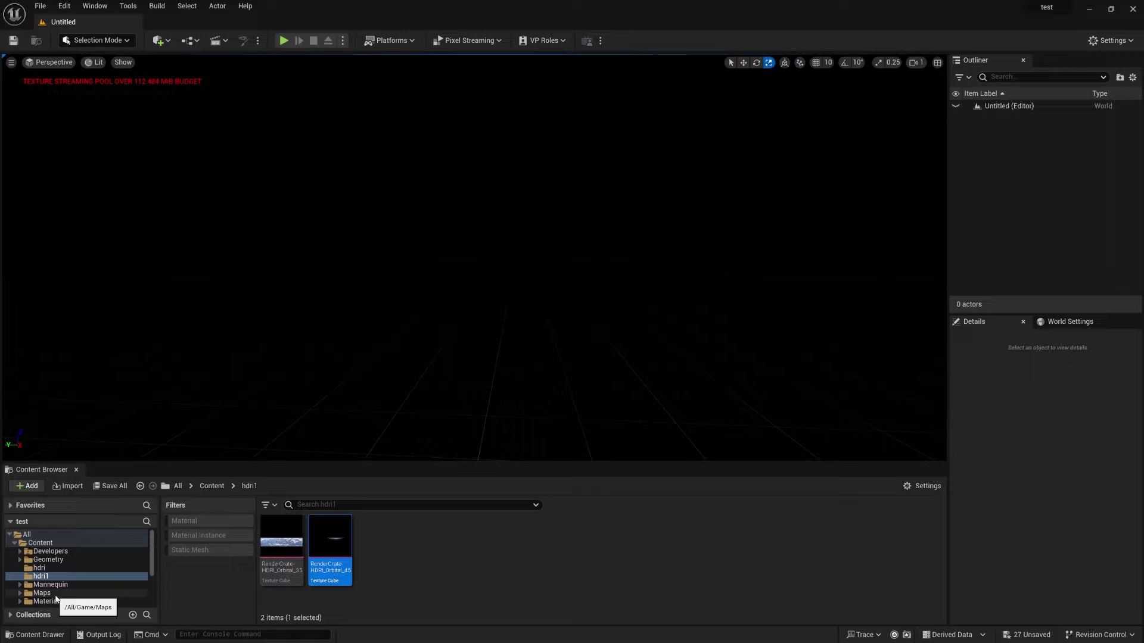
# Open the model folder in the project content and filter it to static meshes only
pyautogui.scroll(-2, 56, 600)
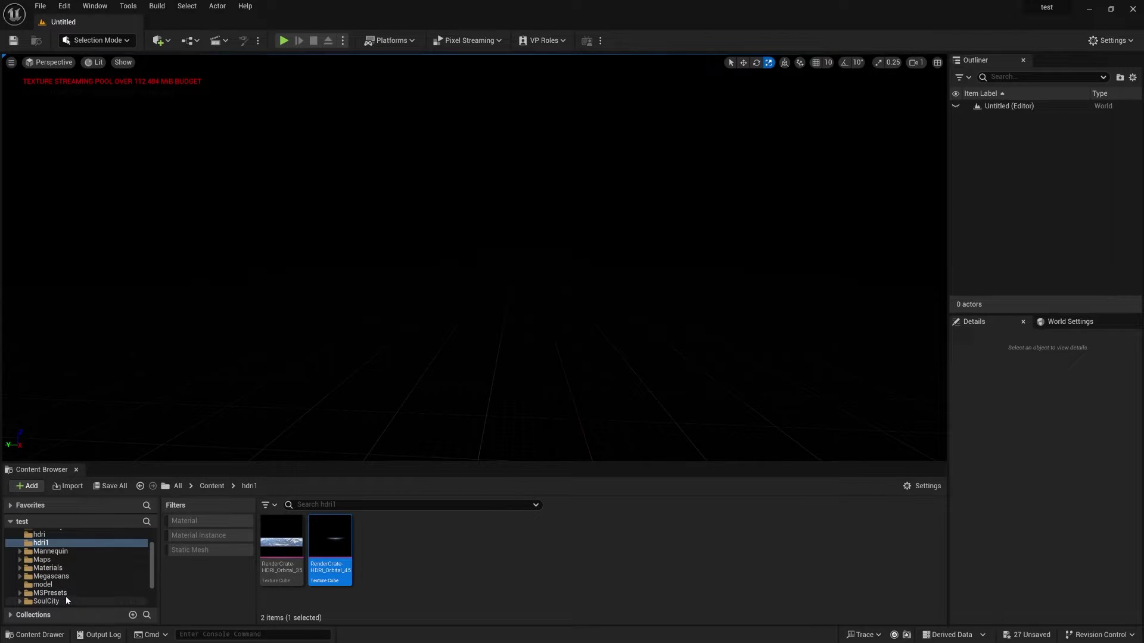
pyautogui.click(42, 584)
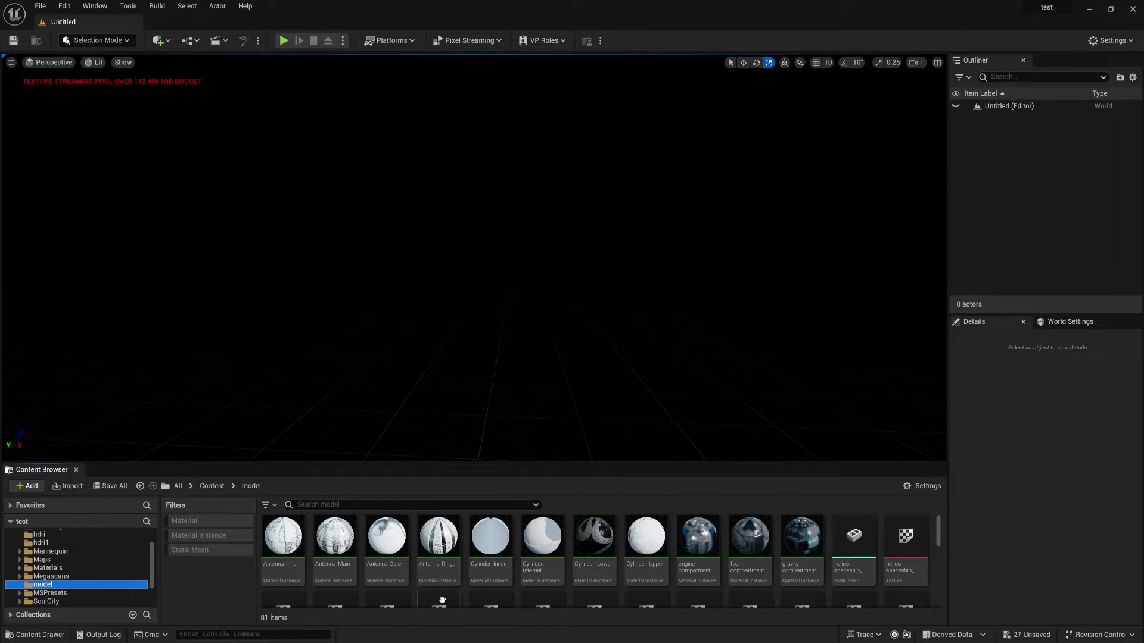
pyautogui.click(216, 548)
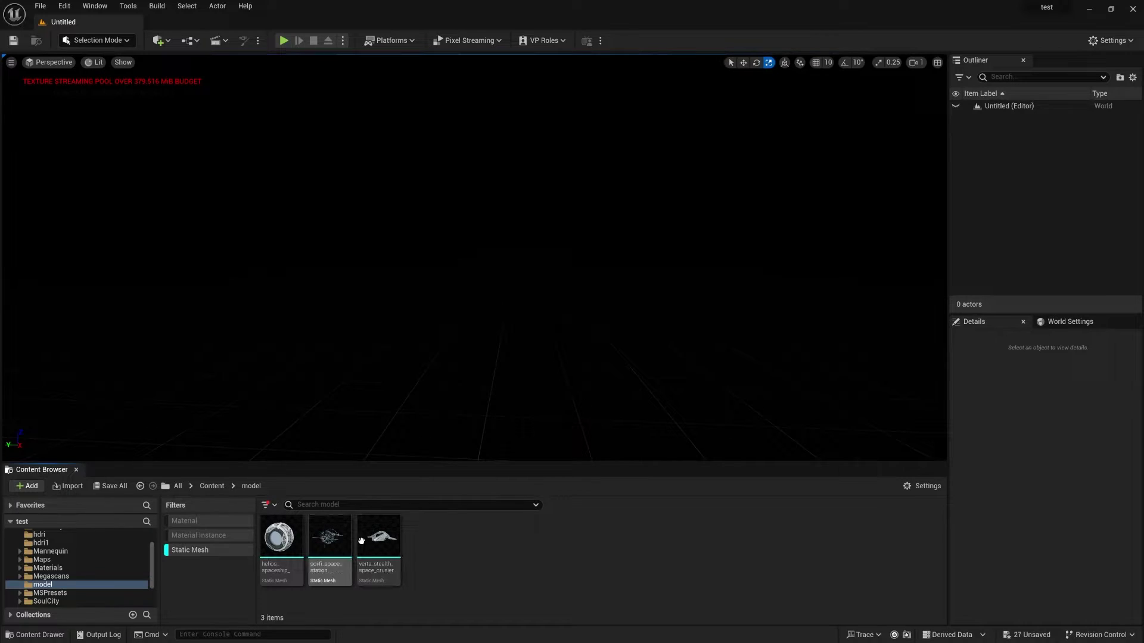
pyautogui.moveTo(379, 538); pyautogui.dragTo(539, 331)
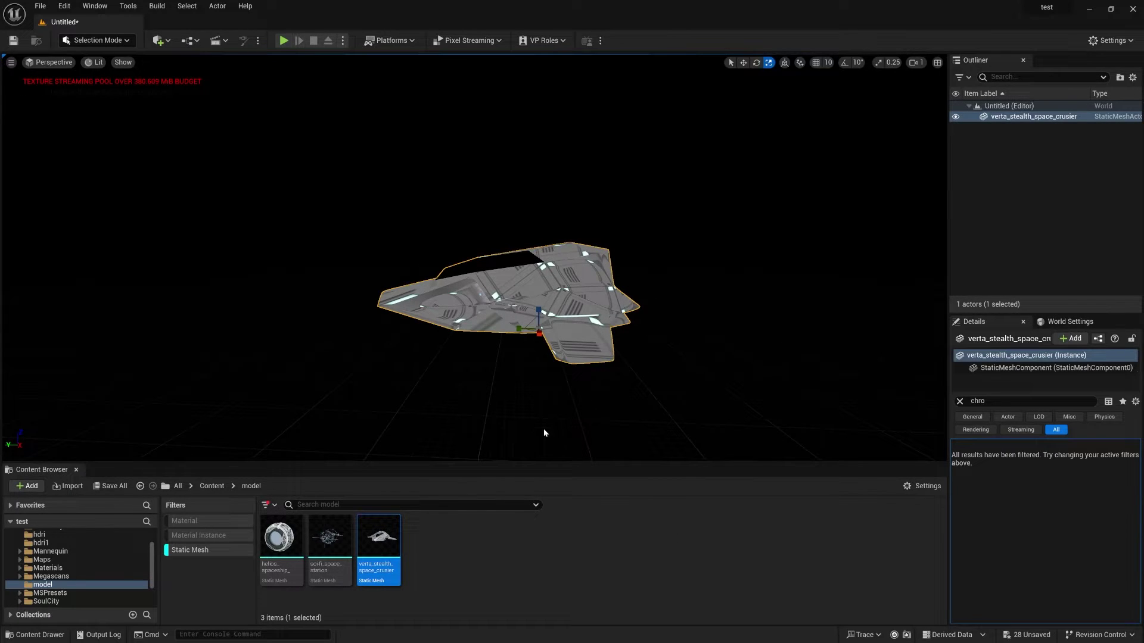
pyautogui.hotkey('ctrl', 'z')
pyautogui.click(653, 577)
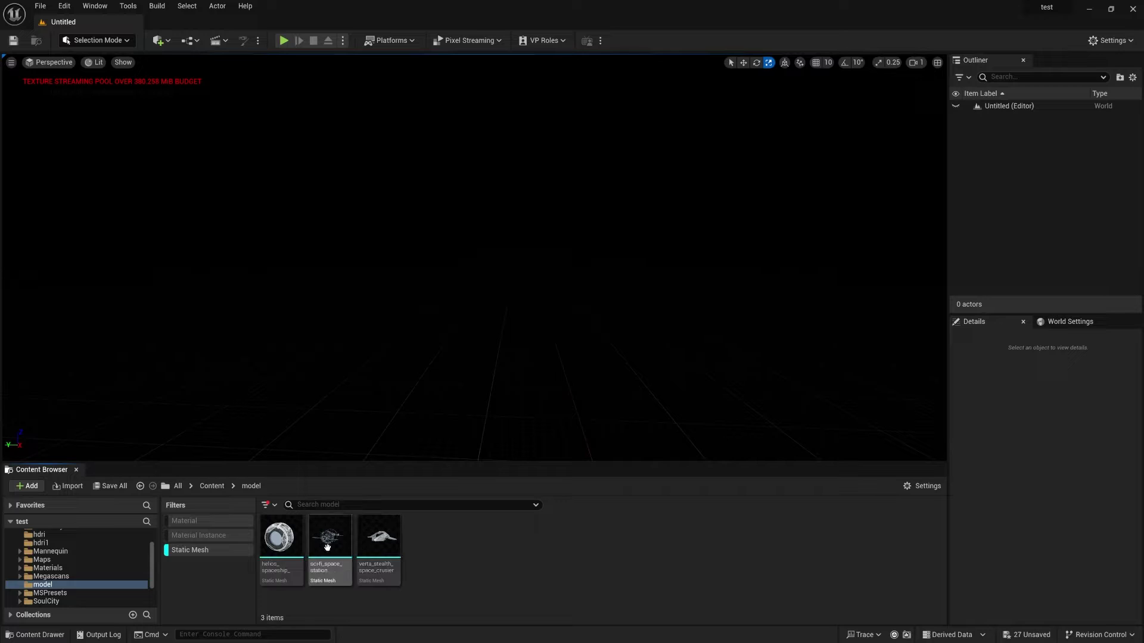
# Place the sci-fi_space_station mesh in the middle of the empty level and deselect it
pyautogui.moveTo(330, 539); pyautogui.dragTo(515, 324)
pyautogui.moveTo(515, 325); pyautogui.dragTo(619, 334, button='right')
pyautogui.press('a')
pyautogui.moveTo(557, 365); pyautogui.dragTo(649, 362, button='right')
pyautogui.moveTo(554, 272); pyautogui.dragTo(614, 241)
pyautogui.press('s')
pyautogui.moveTo(613, 241); pyautogui.dragTo(583, 250, button='right')
pyautogui.press('d')
pyautogui.click(665, 377)
pyautogui.moveTo(608, 359); pyautogui.dragTo(536, 373, button='right')
pyautogui.press('d')
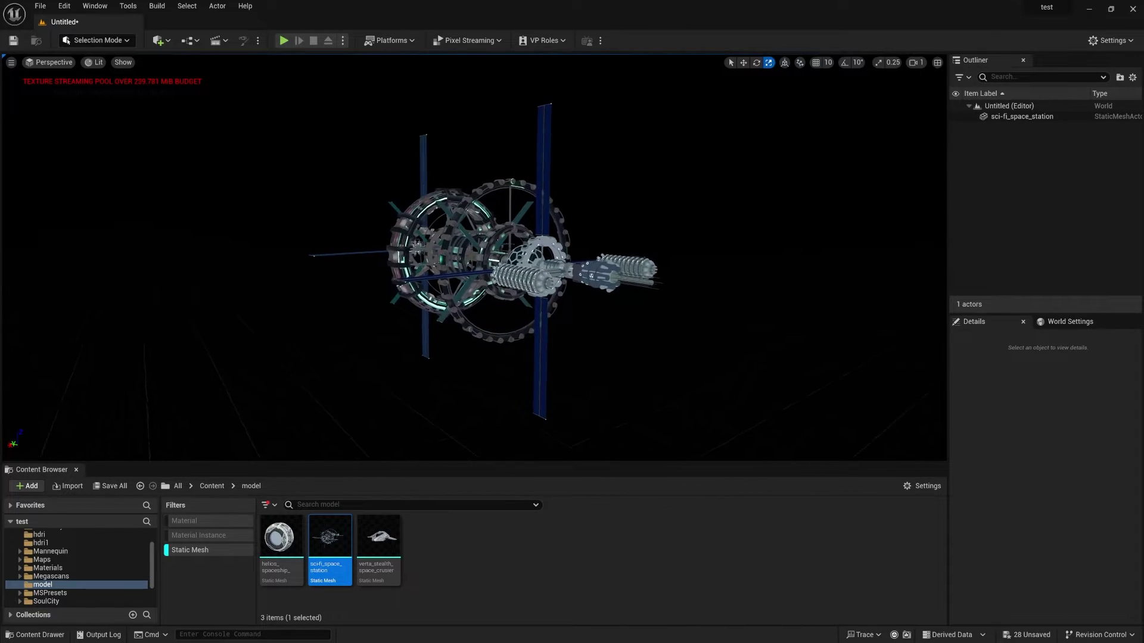
pyautogui.moveTo(536, 373); pyautogui.dragTo(543, 376, button='right')
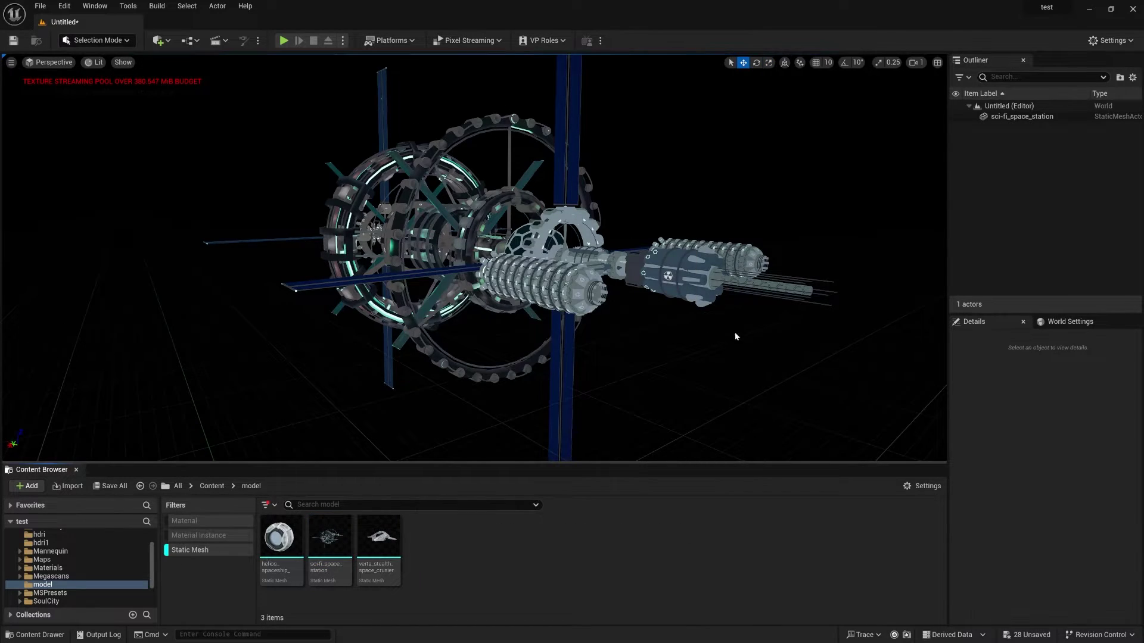
pyautogui.moveTo(734, 332); pyautogui.dragTo(747, 357, button='right')
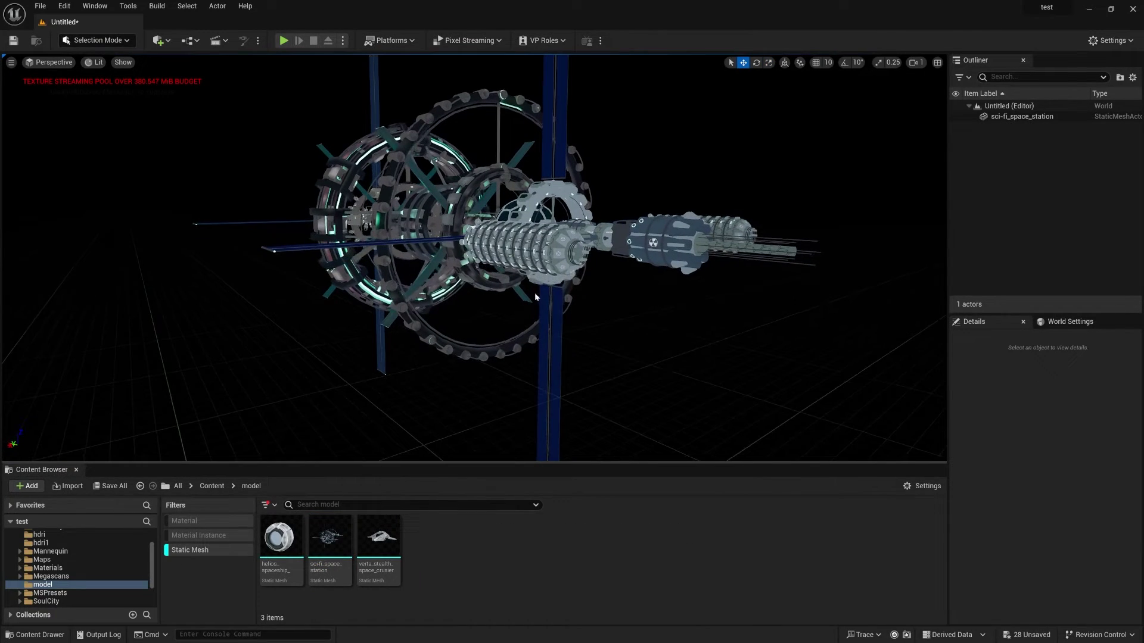
# Add an HDRI Backdrop actor to the level below the space station
pyautogui.click(158, 40)
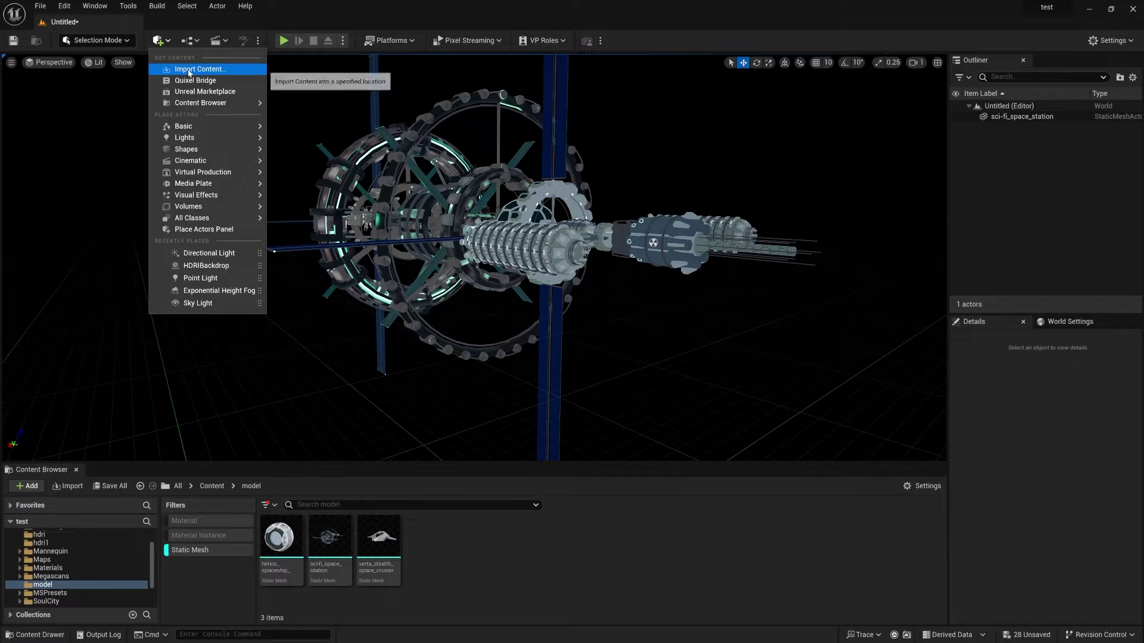
pyautogui.write('hdri')
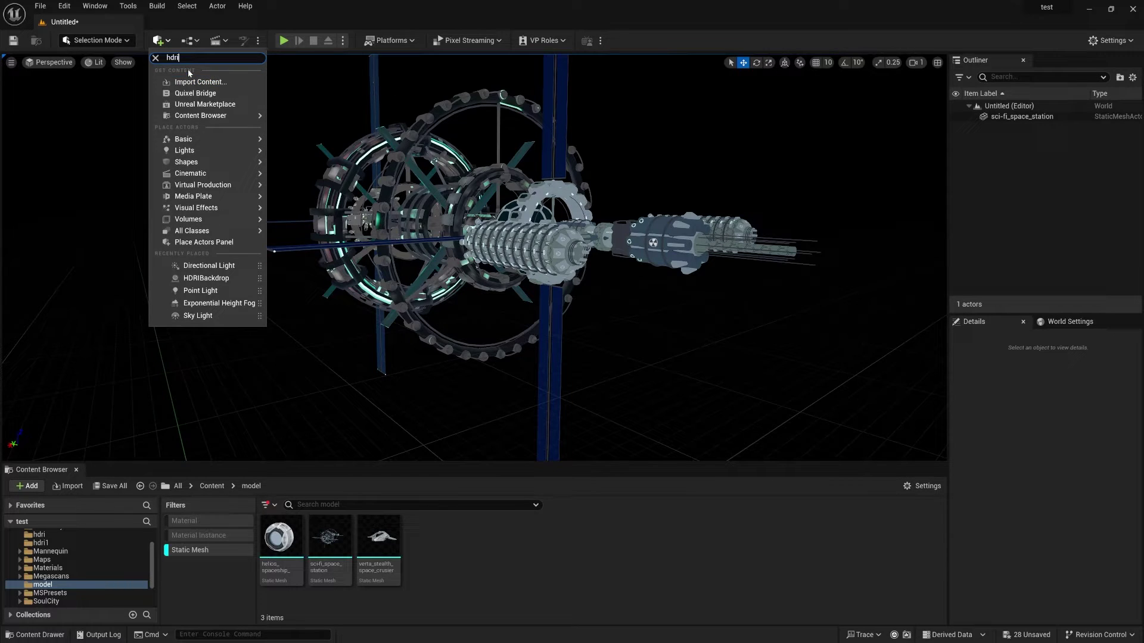
pyautogui.moveTo(233, 165); pyautogui.dragTo(252, 458)
pyautogui.moveTo(262, 381); pyautogui.dragTo(314, 400, button='right')
pyautogui.press('s')
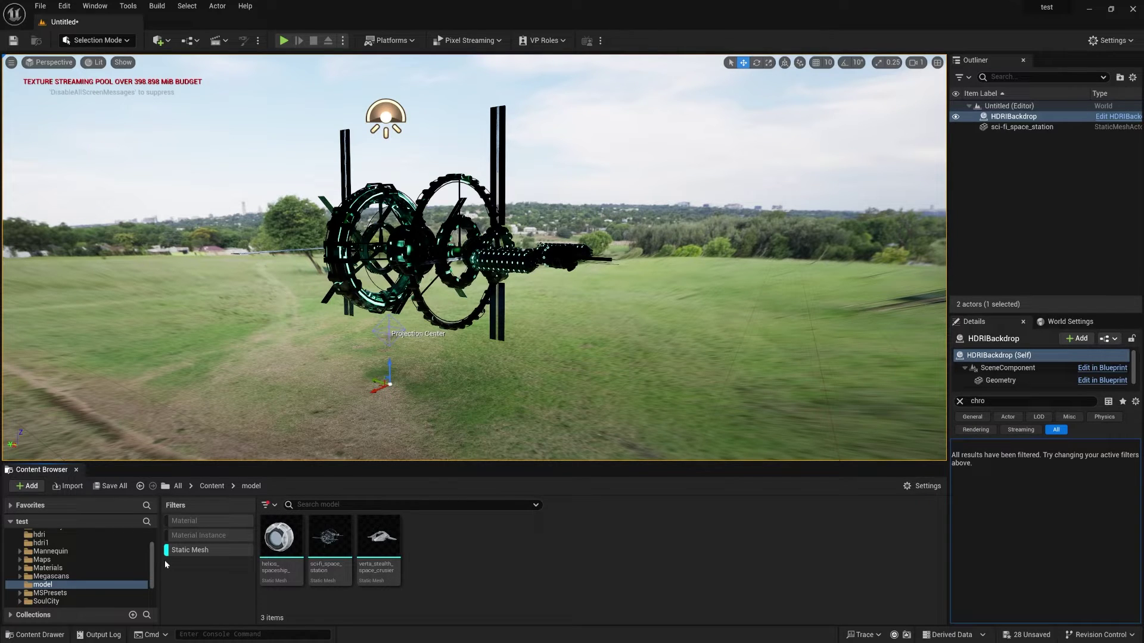
# Open the hdri1 folder and turn off the Static Mesh filter to show its textures
pyautogui.click(51, 542)
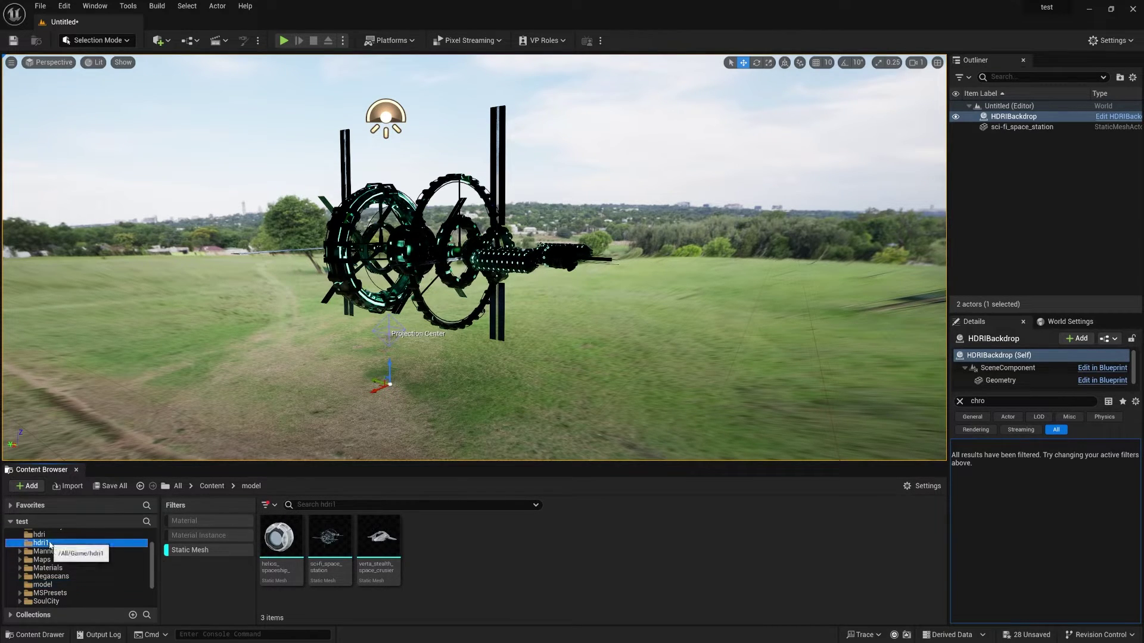
pyautogui.click(217, 566)
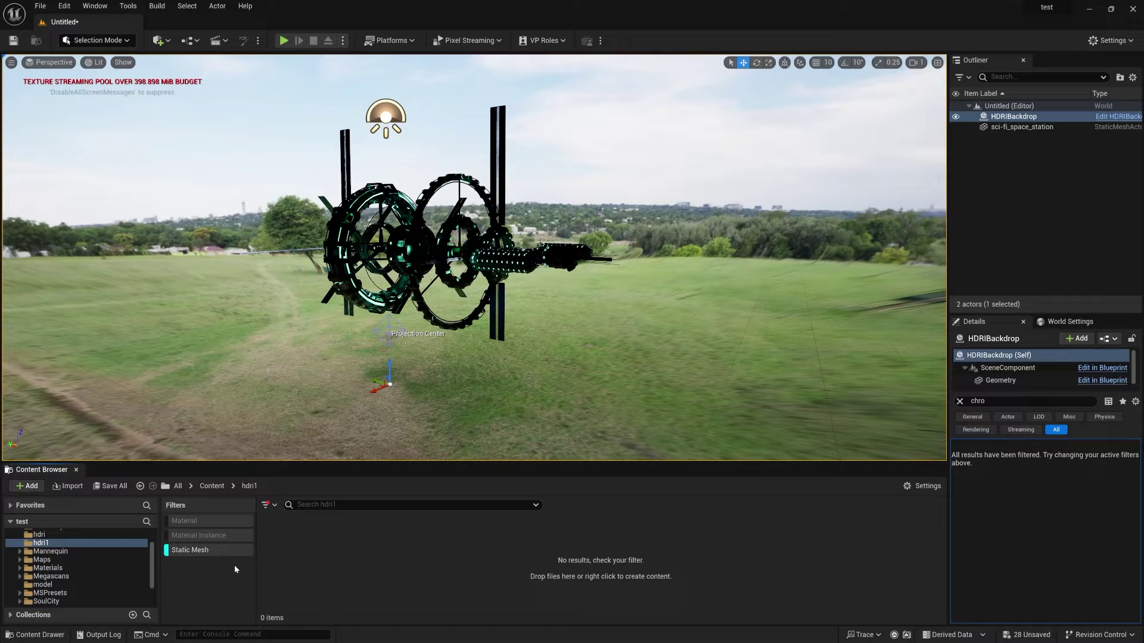
pyautogui.click(197, 550)
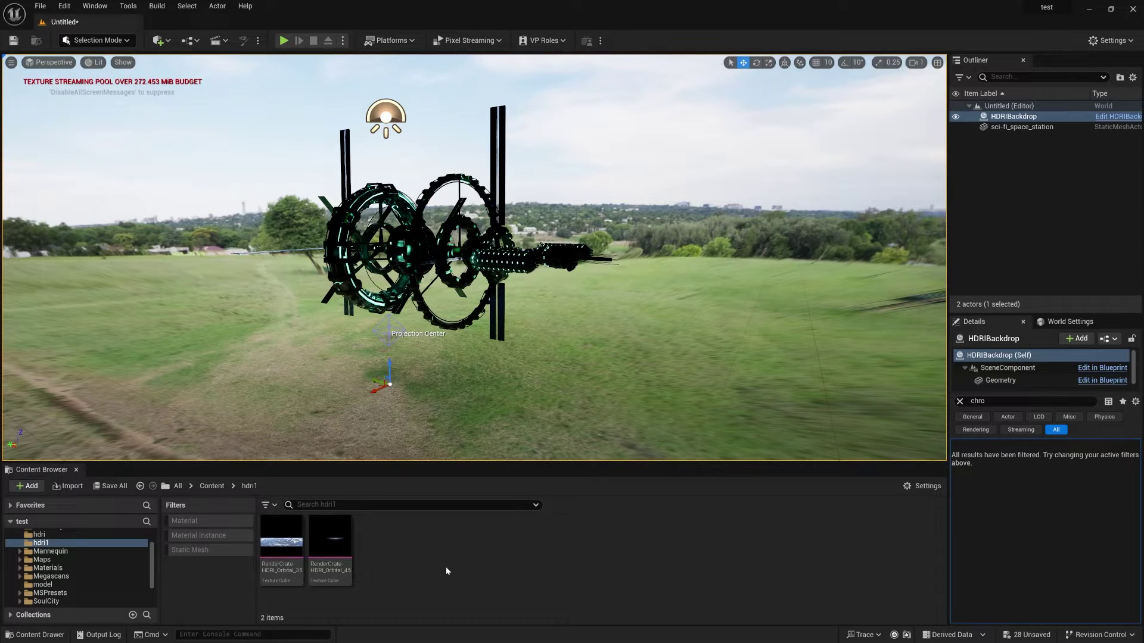
# Import the RenderCrate-HDRI_Orbital_40 texture into the hdri1 folder and clear the property search of the HDRI backdrop
pyautogui.click(421, 528)
pyautogui.click(960, 400)
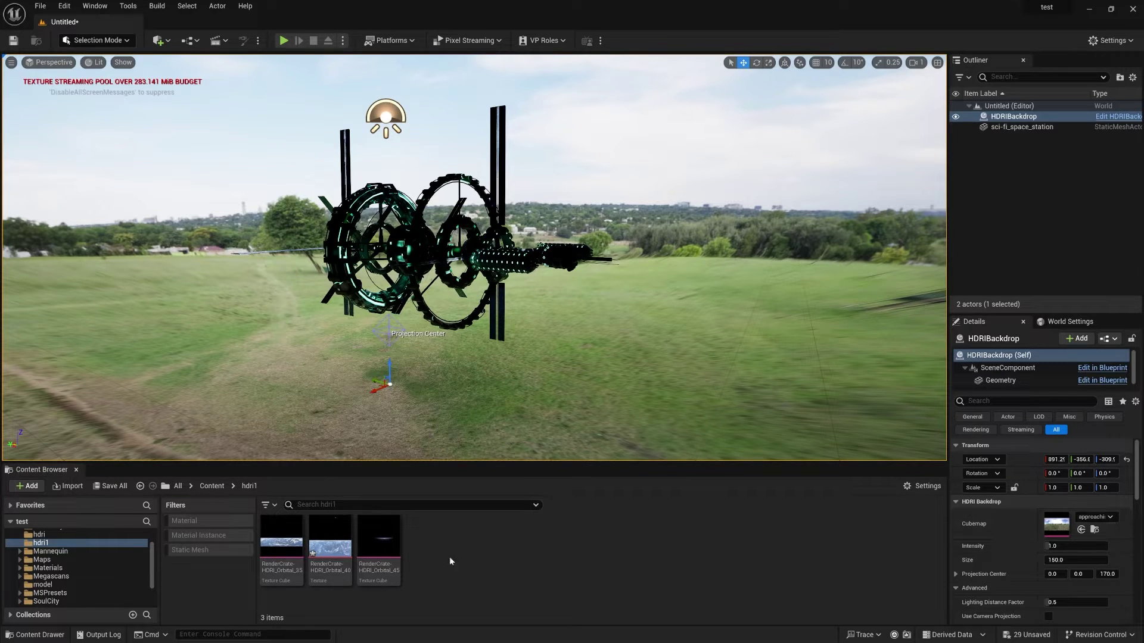
pyautogui.moveTo(310, 530); pyautogui.dragTo(485, 563)
pyautogui.click(466, 555)
# Switch to the web browser and look through the ProductionCrate article offering free space and planet HDRI images
pyautogui.hotkey('alt', 'Tab')
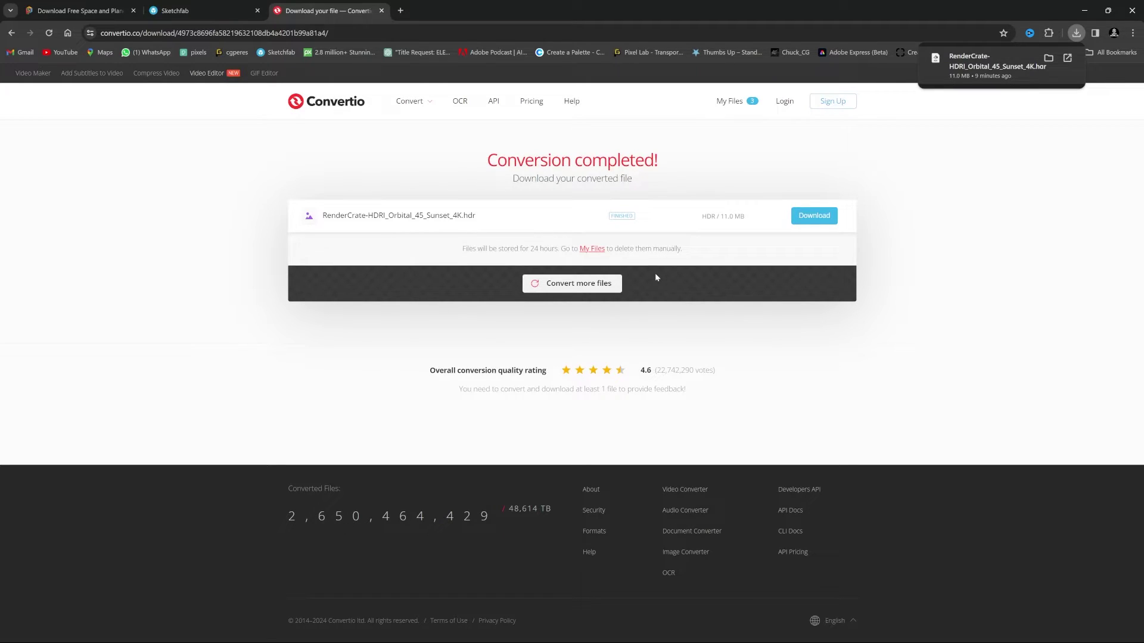
pyautogui.click(117, 7)
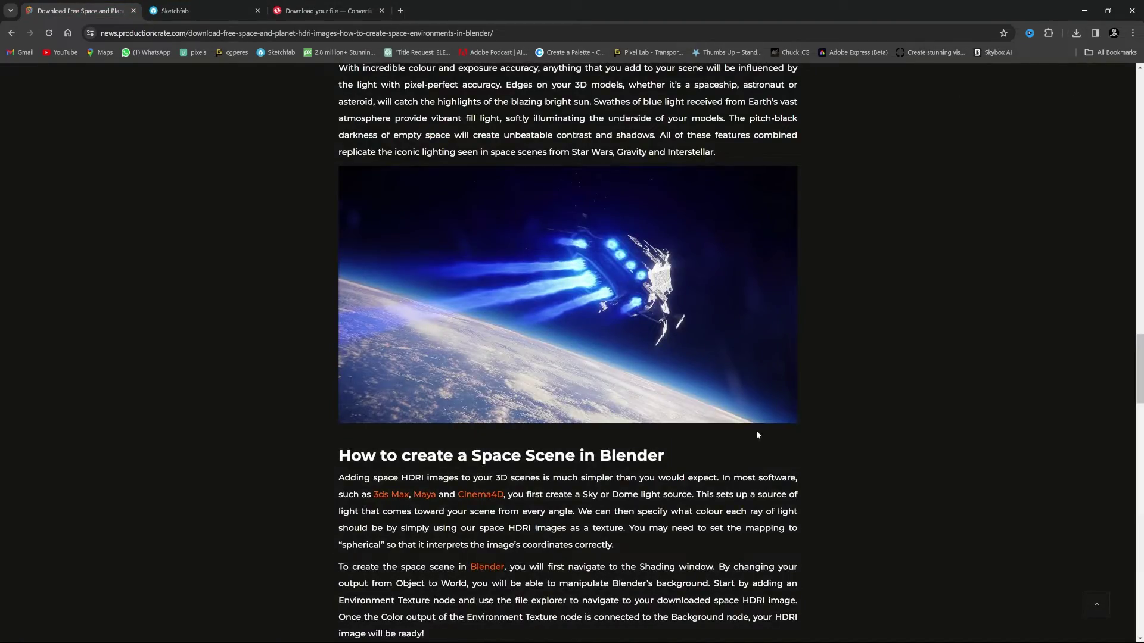
pyautogui.scroll(20, 759, 434)
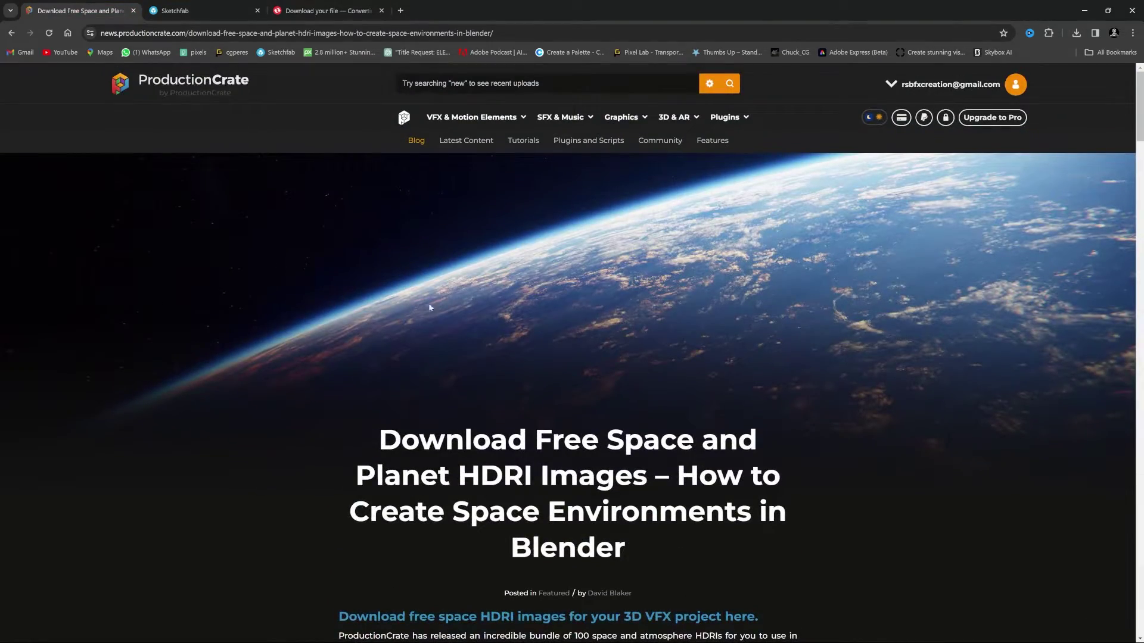
pyautogui.scroll(-15, 459, 320)
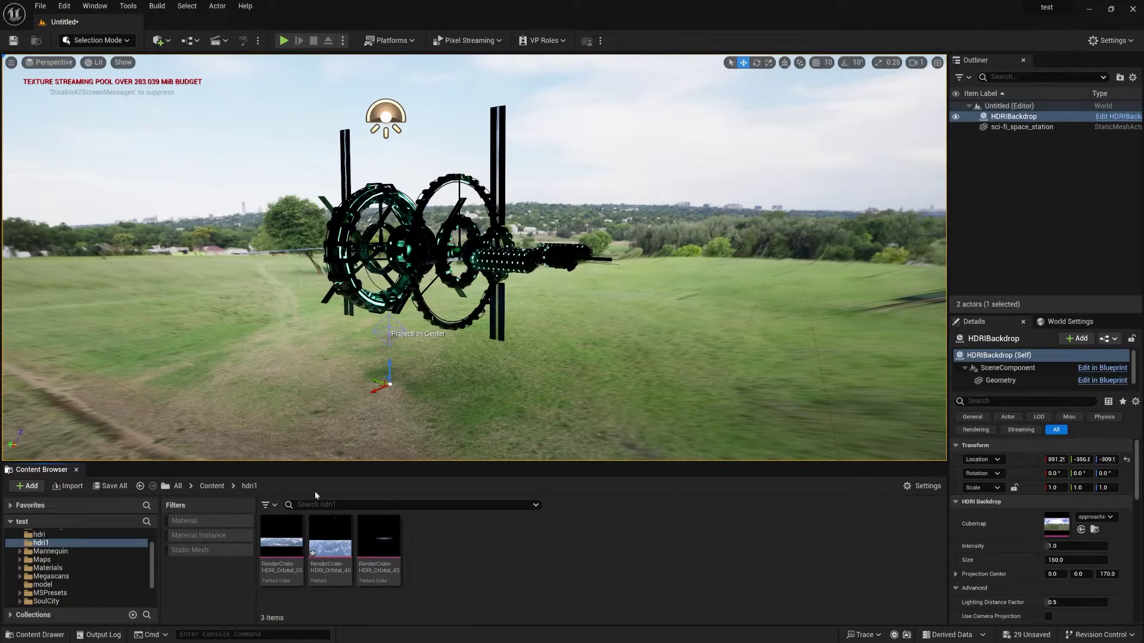
# Assign the first RenderCrate orbital texture in hdri1 as the HDRI backdrop's cubemap and set its mesh to SM_SkySphere
pyautogui.moveTo(291, 543); pyautogui.dragTo(1056, 523)
pyautogui.moveTo(457, 343); pyautogui.dragTo(451, 349, button='right')
pyautogui.scroll(-5, 997, 555)
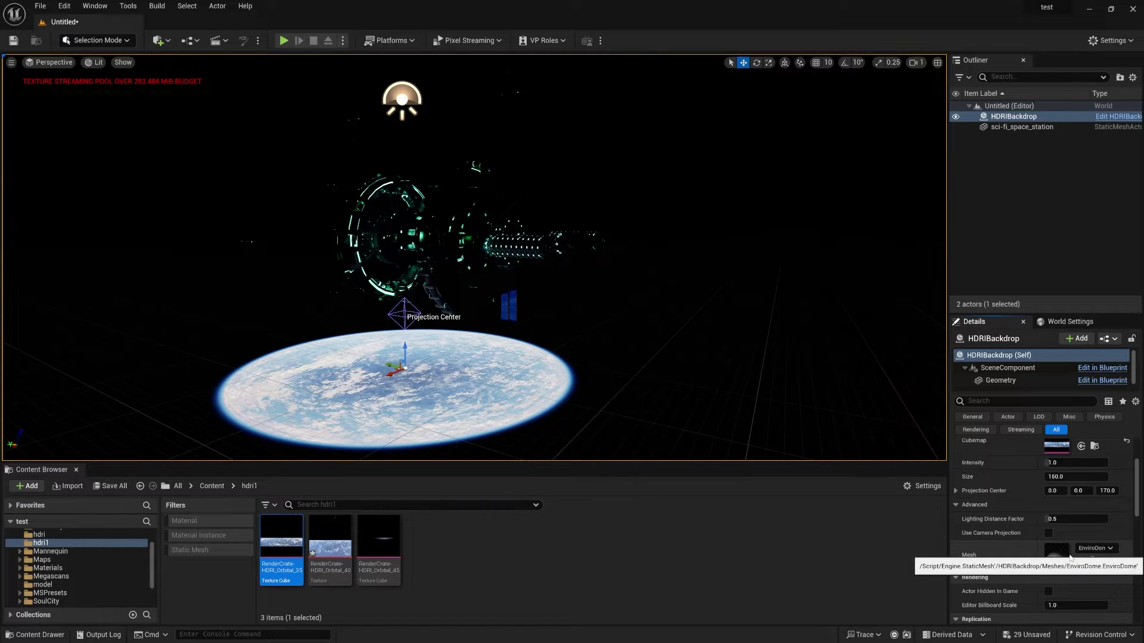
pyautogui.click(1088, 549)
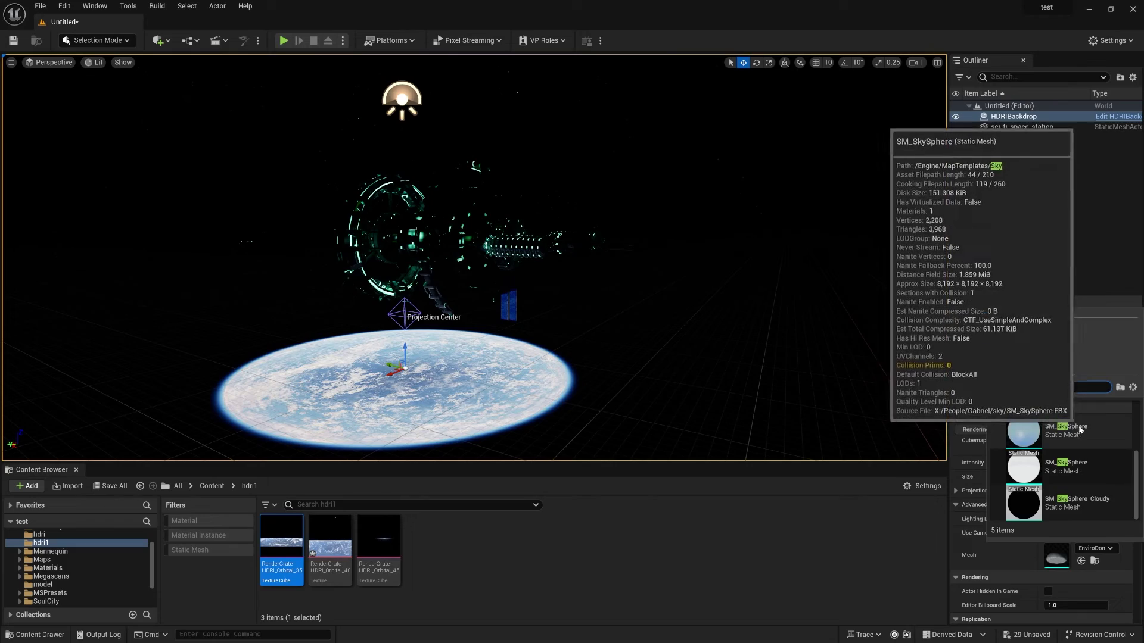
pyautogui.click(1079, 430)
pyautogui.moveTo(474, 258); pyautogui.dragTo(451, 323, button='right')
pyautogui.press('g')
pyautogui.moveTo(527, 289); pyautogui.dragTo(555, 280, button='right')
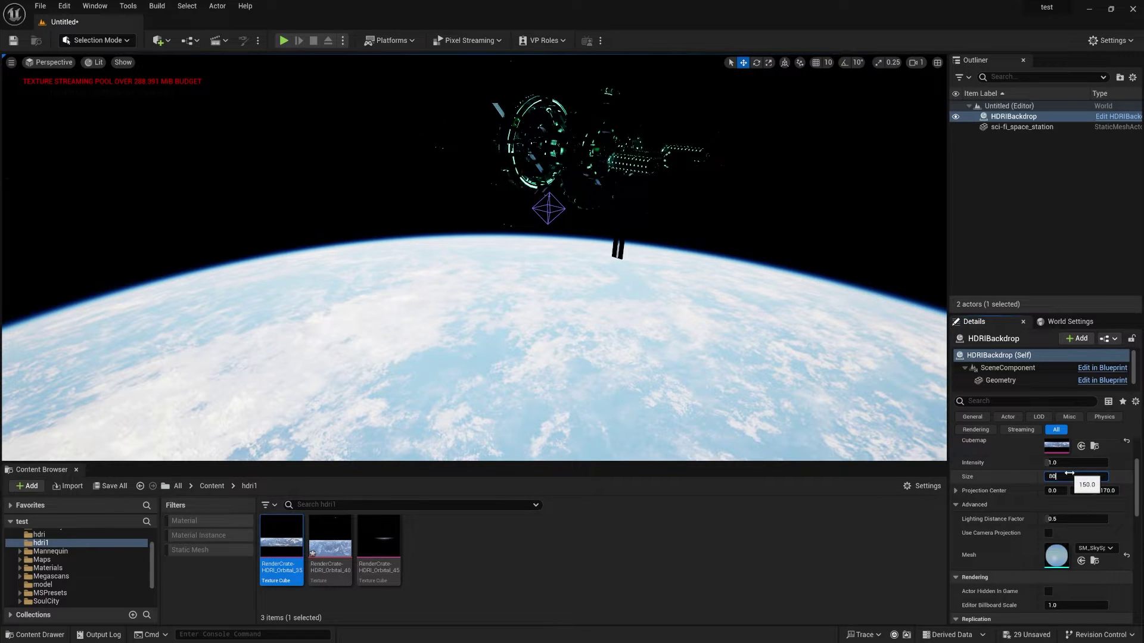
# Set the HDRI backdrop's size to 800
pyautogui.write('0')
pyautogui.press('Return')
pyautogui.moveTo(528, 290); pyautogui.dragTo(478, 310, button='right')
pyautogui.moveTo(742, 265)
pyautogui.mouseDown(button='right')
pyautogui.moveTo(755, 285)
pyautogui.moveTo(742, 283)
pyautogui.mouseUp(button='right')
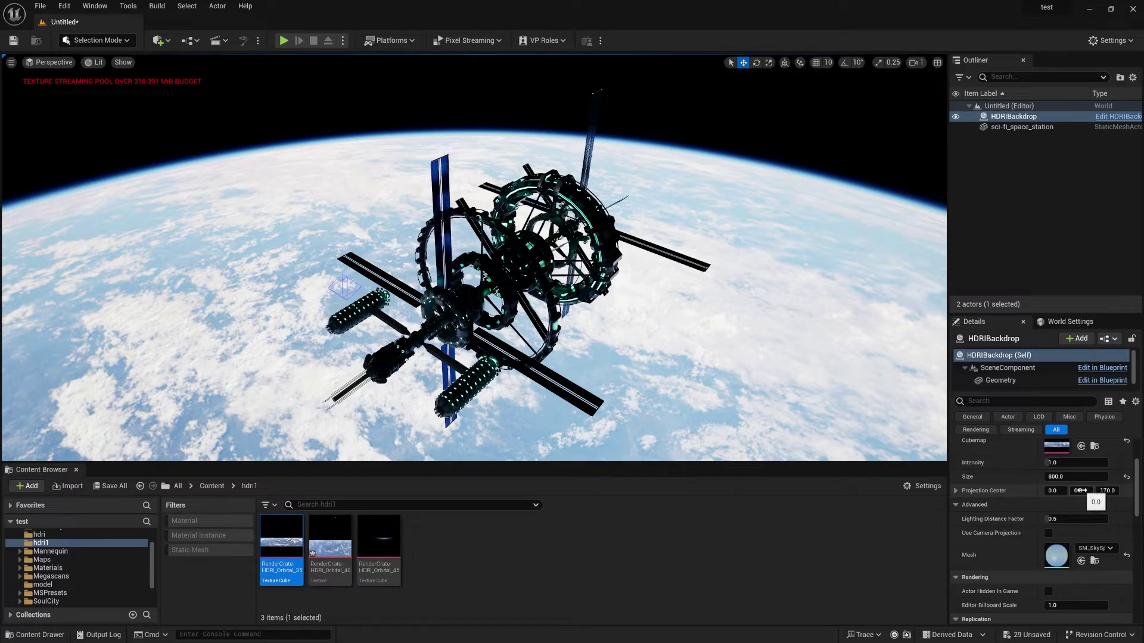
# Set the HDRI backdrop's projection center to 9000 in Z and 5000 in X
pyautogui.moveTo(475, 258); pyautogui.dragTo(402, 256, button='right')
pyautogui.moveTo(405, 347); pyautogui.dragTo(405, 335, button='right')
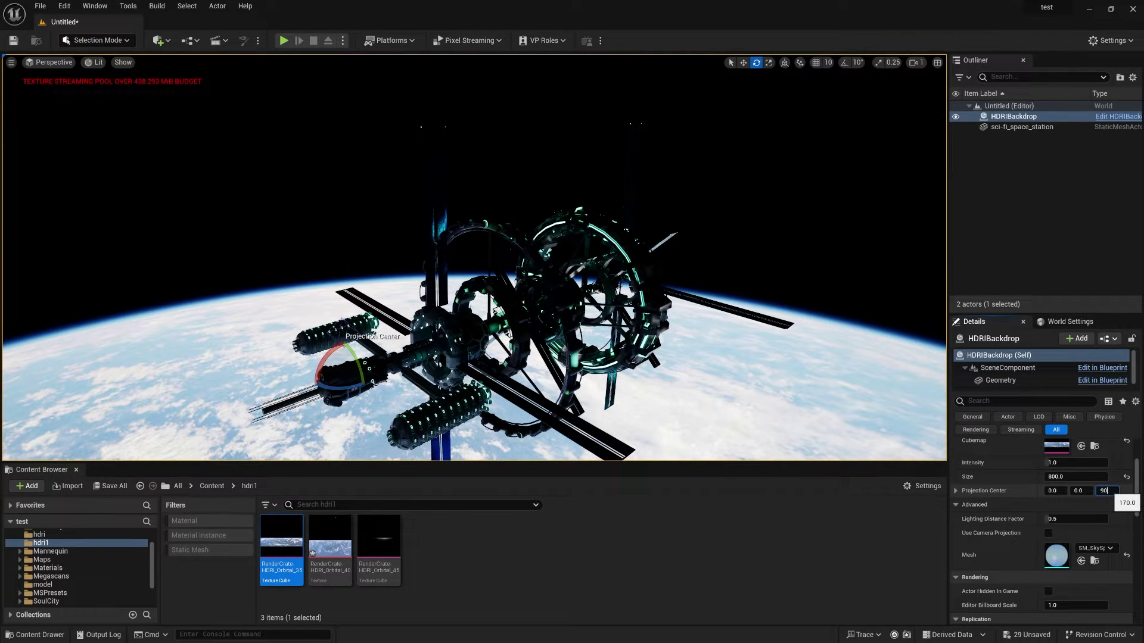
pyautogui.press('Return')
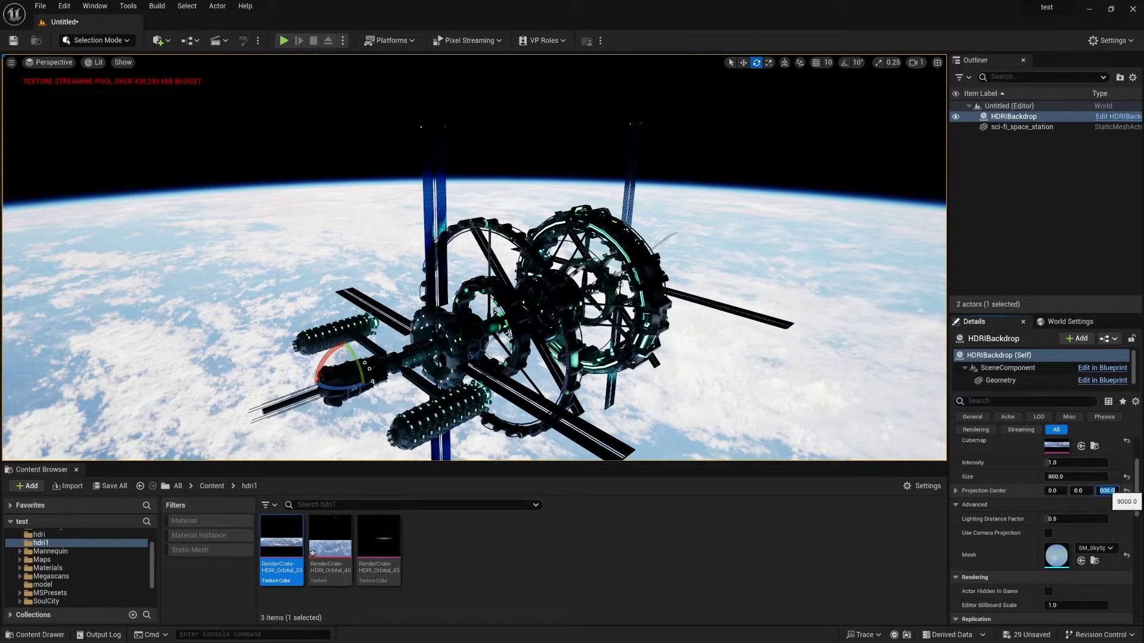
pyautogui.write('5000')
pyautogui.press('Return')
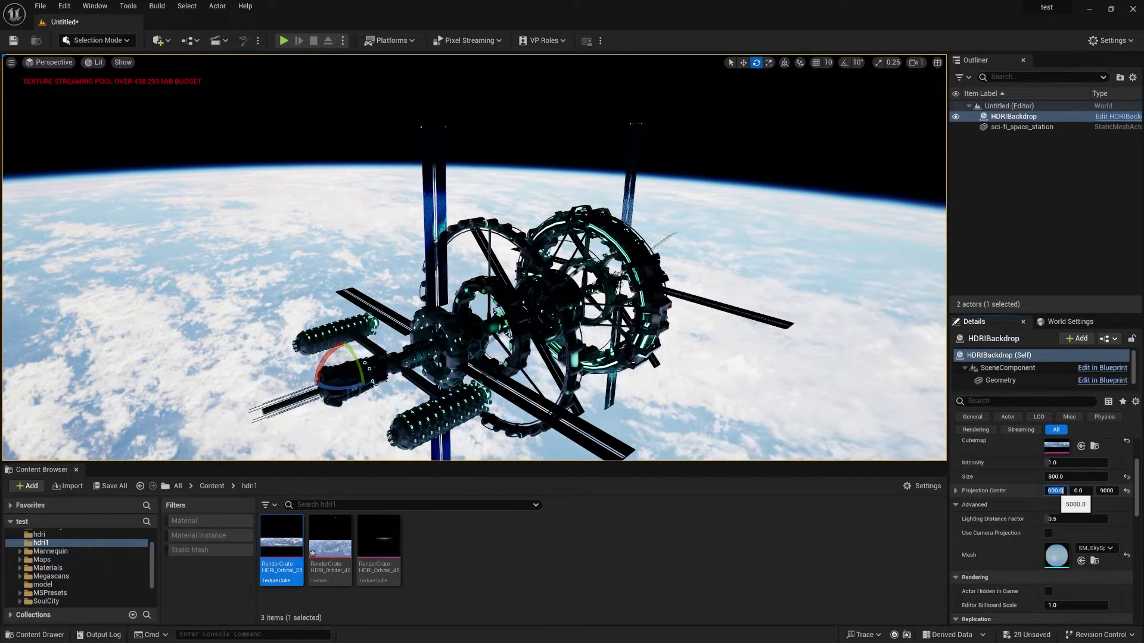
pyautogui.moveTo(603, 378); pyautogui.dragTo(846, 341, button='right')
pyautogui.press('a')
pyautogui.press('w')
# Lower the HDRI backdrop's intensity to 0.8
pyautogui.click(1073, 462)
pyautogui.write('.8')
pyautogui.press('Return')
pyautogui.press('s')
pyautogui.moveTo(897, 373); pyautogui.dragTo(597, 392, button='right')
pyautogui.press('d')
pyautogui.press('d')
pyautogui.press('s')
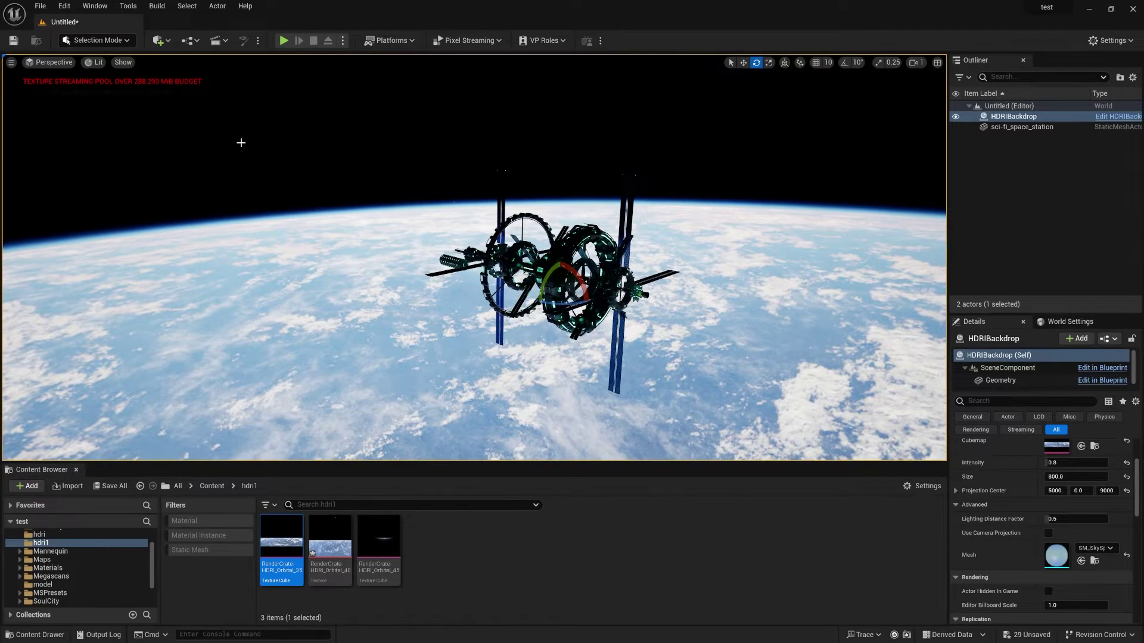
# Add a directional light to the level to light the space station, and deselect it
pyautogui.click(161, 40)
pyautogui.moveTo(247, 156)
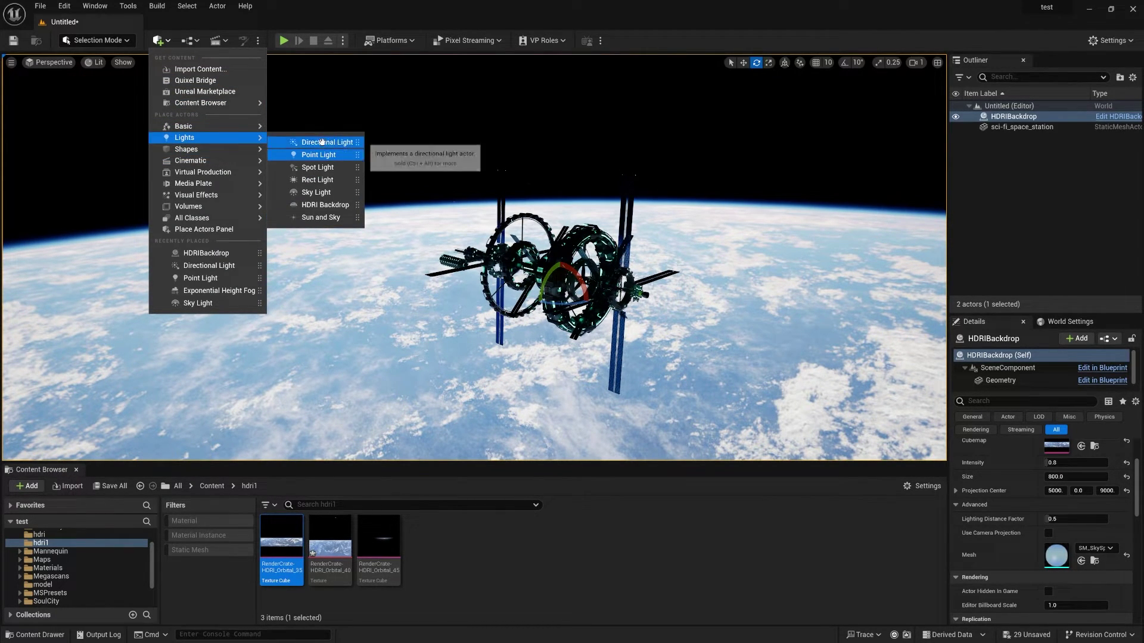
pyautogui.click(323, 143)
pyautogui.press('d')
pyautogui.moveTo(323, 144); pyautogui.dragTo(555, 133, button='right')
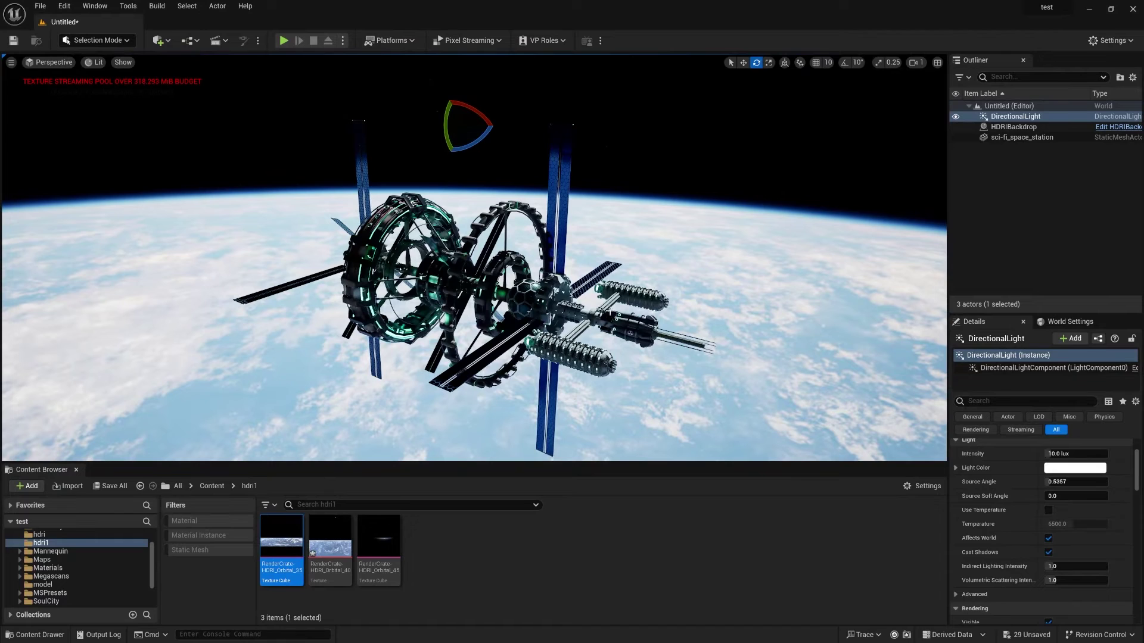
pyautogui.click(1061, 210)
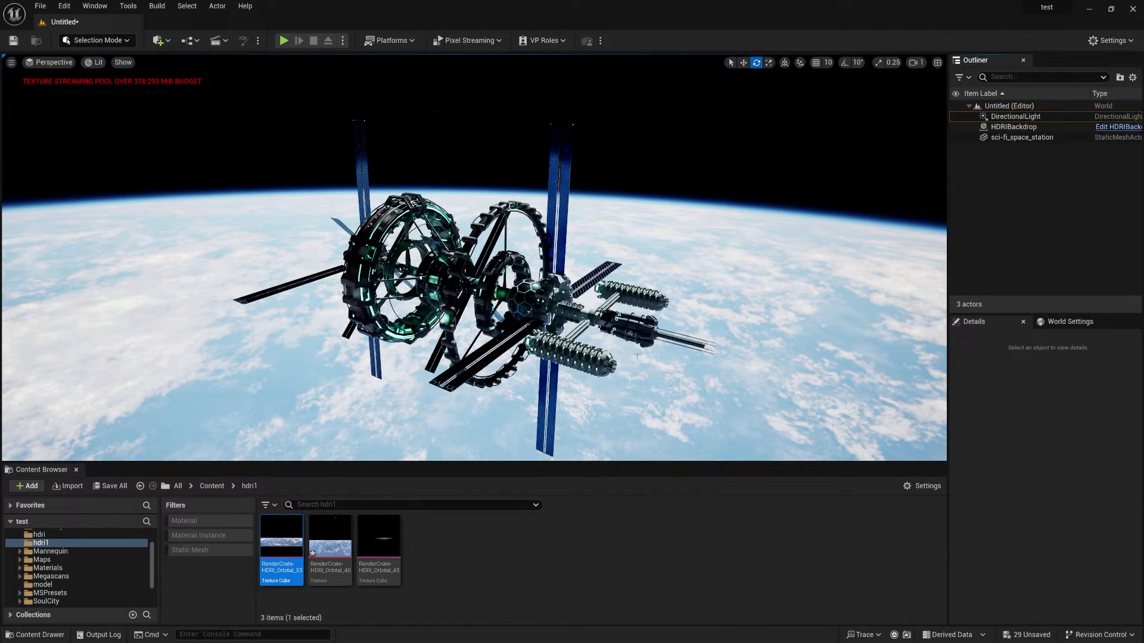
pyautogui.moveTo(538, 355); pyautogui.dragTo(544, 368, button='middle')
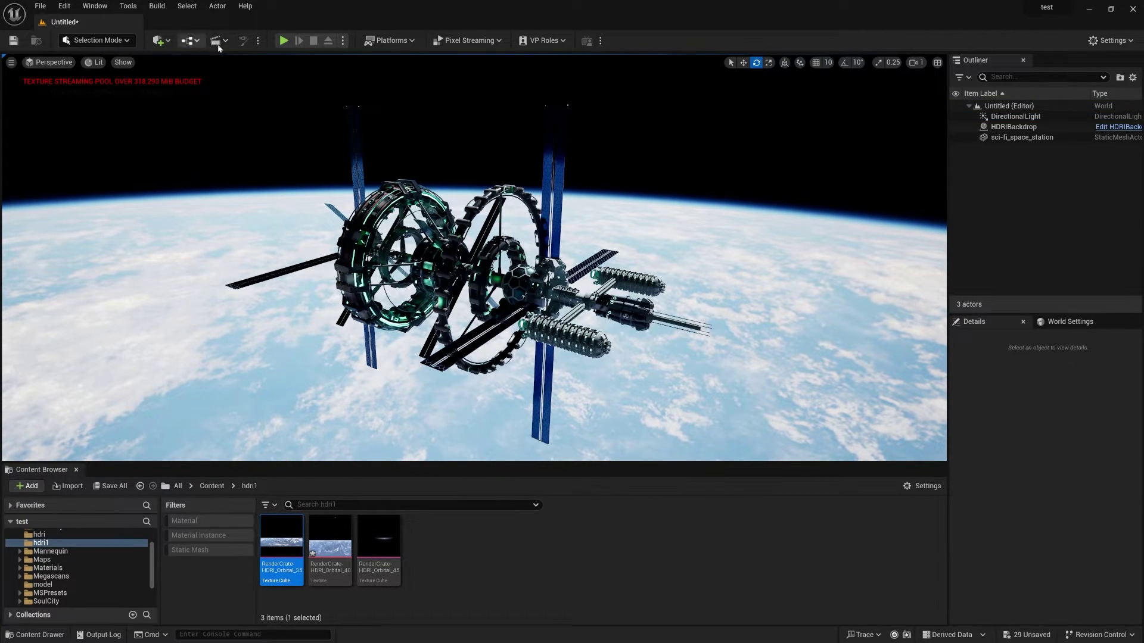
# Add a new level sequence to the level and save it under the default name
pyautogui.click(218, 46)
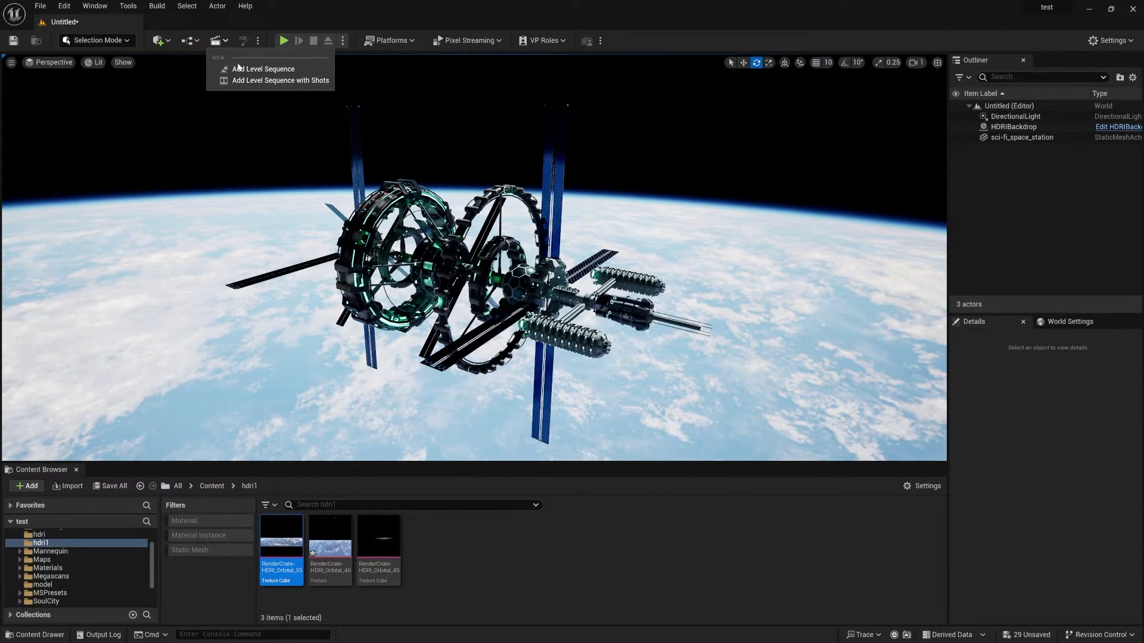
pyautogui.click(243, 66)
pyautogui.click(791, 485)
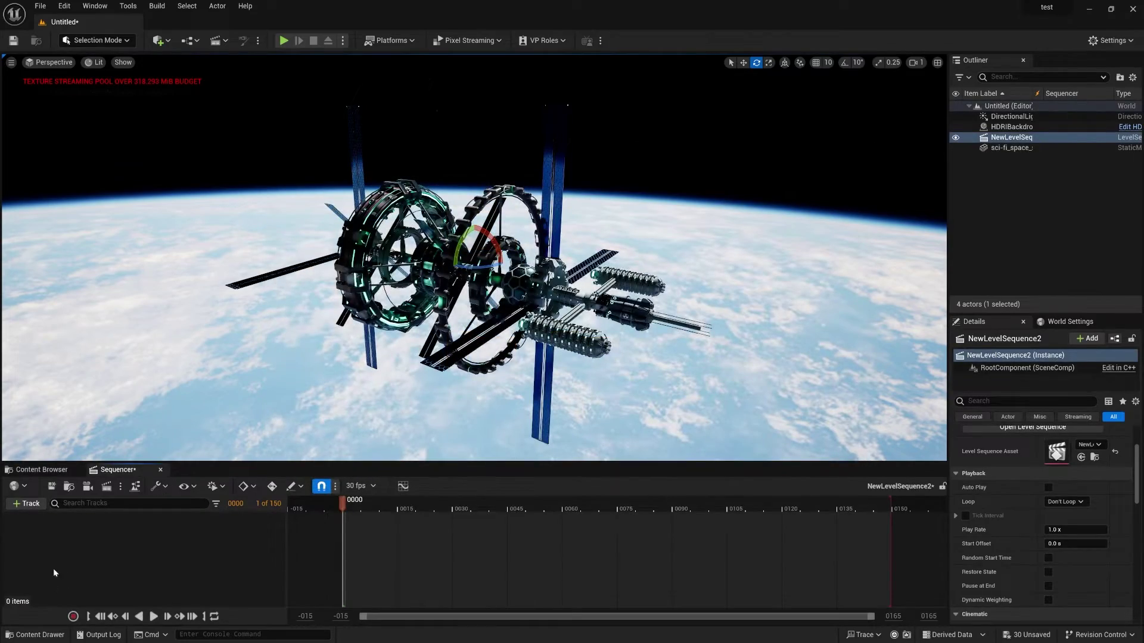
# Create a cine camera in the level sequence and pull it back to frame the whole space station
pyautogui.click(105, 486)
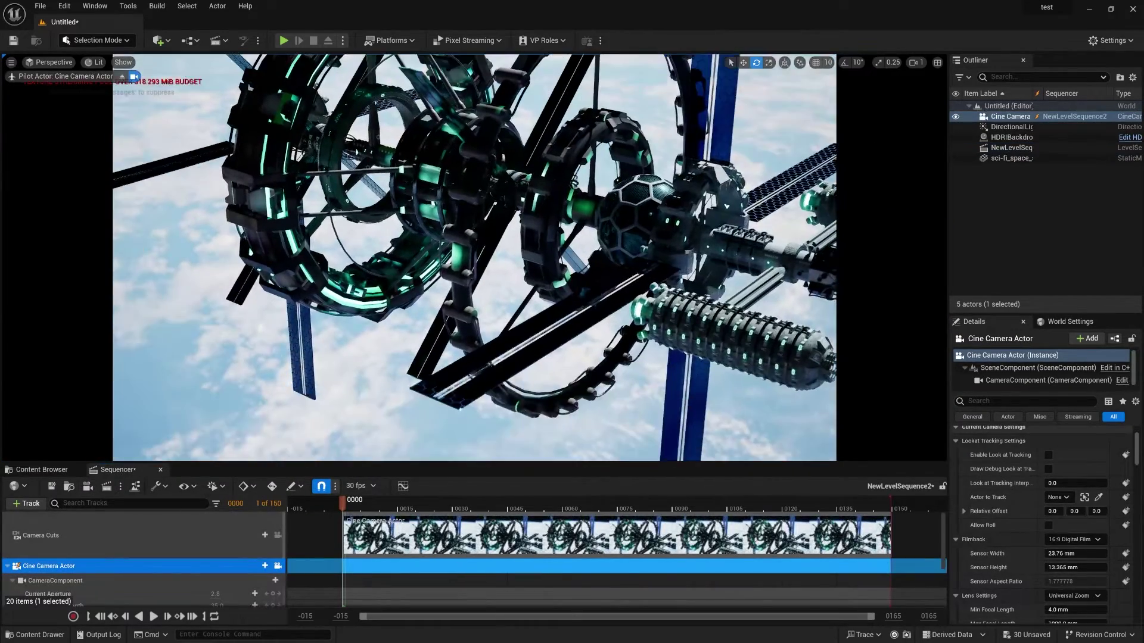
pyautogui.press('s')
pyautogui.moveTo(474, 259); pyautogui.dragTo(476, 247, button='right')
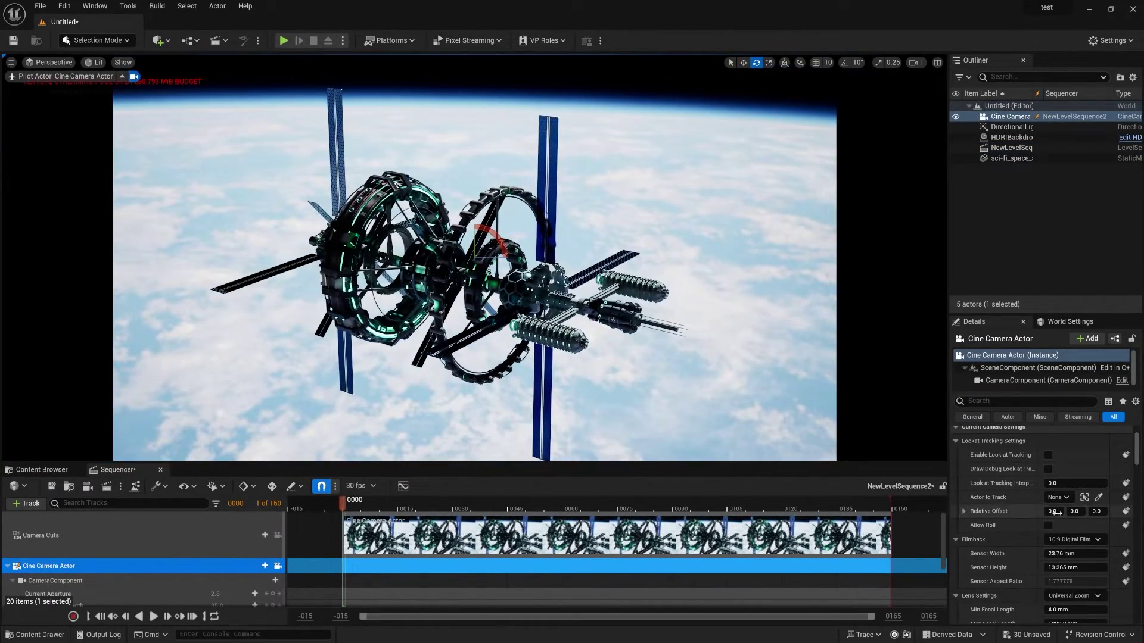
# Set the cine camera's filmback to 16:9 DSLR and its lens to 30mm Prime f/1.4
pyautogui.scroll(4, 994, 531)
pyautogui.scroll(-2, 993, 531)
pyautogui.click(1090, 533)
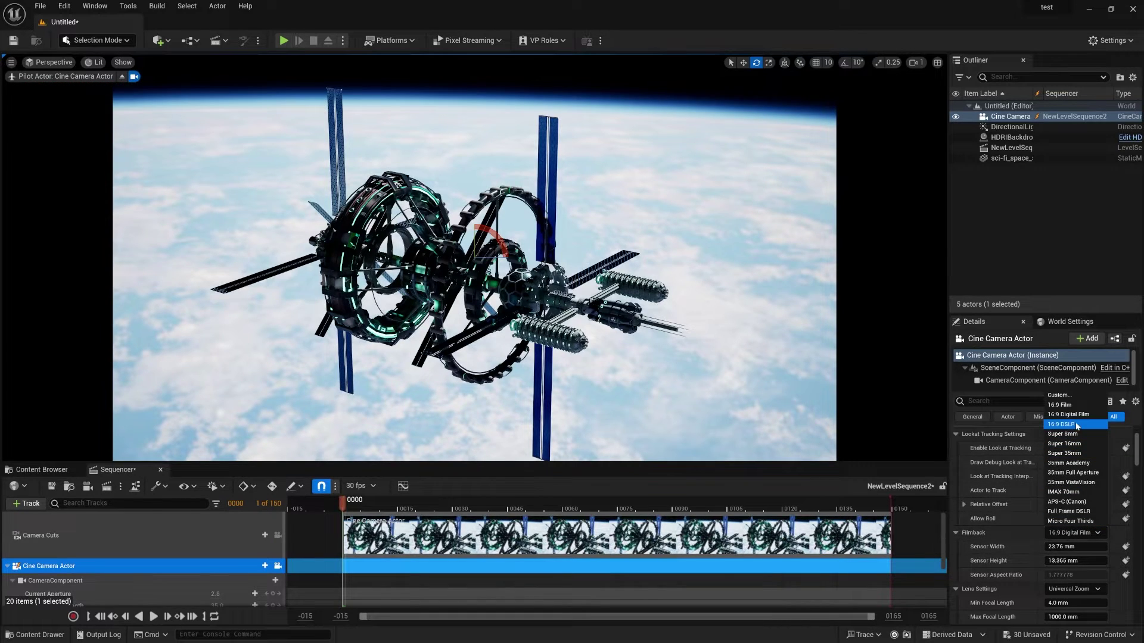
pyautogui.click(1072, 424)
pyautogui.click(1072, 589)
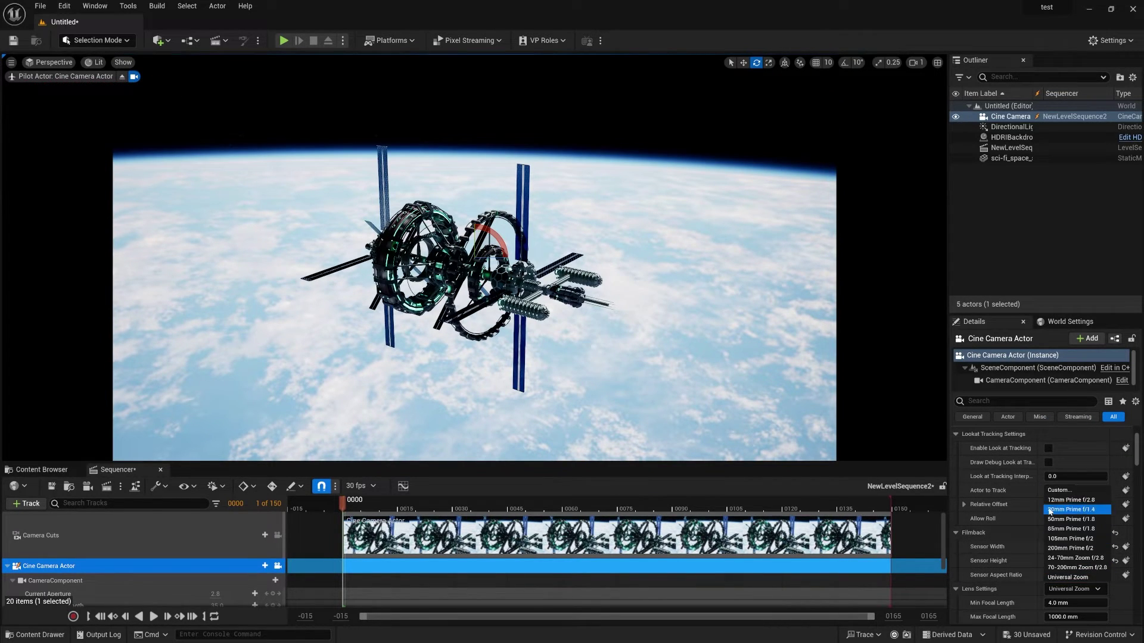
pyautogui.click(1058, 510)
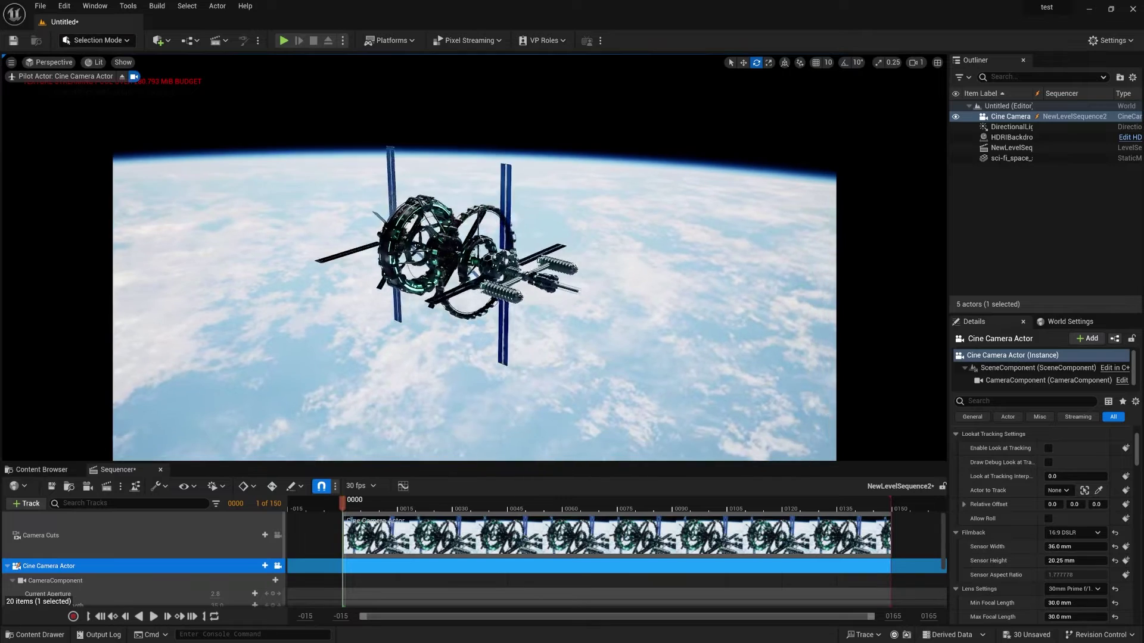
# Move the cine camera closer to the station and shift it sideways to reframe the shot
pyautogui.press('w')
pyautogui.press('a')
pyautogui.press('w')
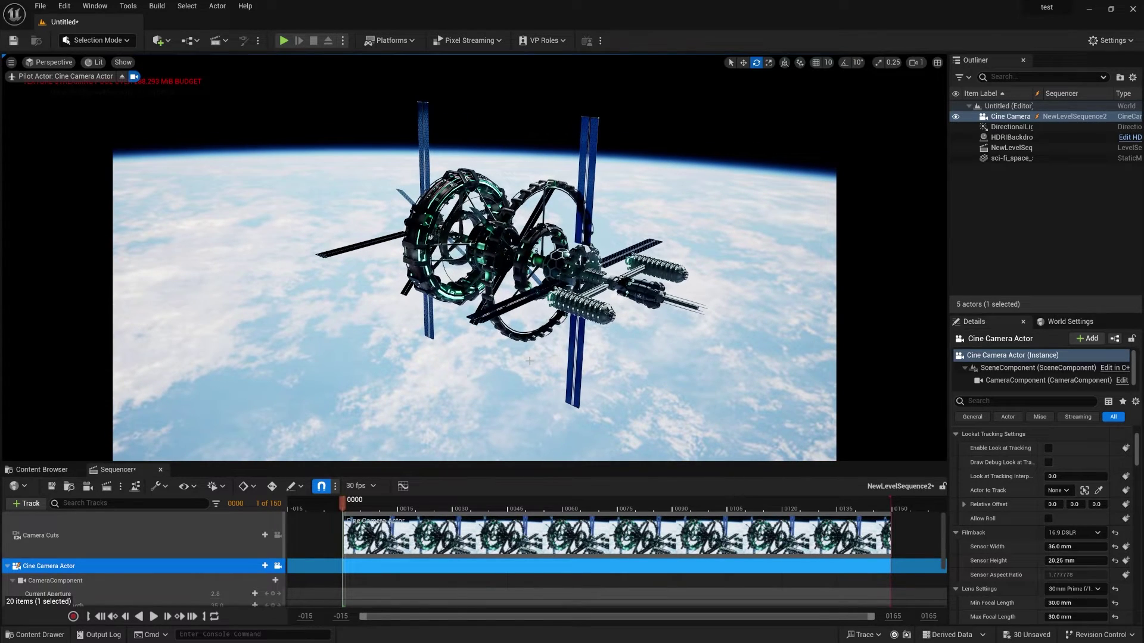
# Set the cine camera's crop to 2.39 and back the camera away to reframe the station above Earth's horizon
pyautogui.scroll(-3, 998, 549)
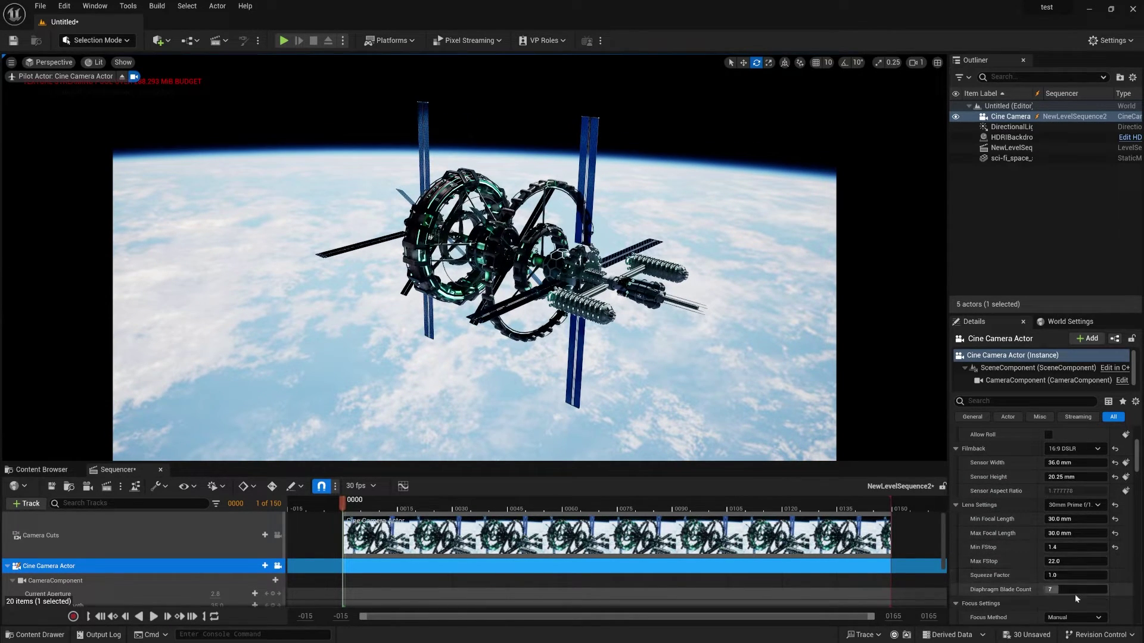
pyautogui.scroll(-2, 1028, 547)
pyautogui.scroll(-3, 1023, 560)
pyautogui.click(1072, 567)
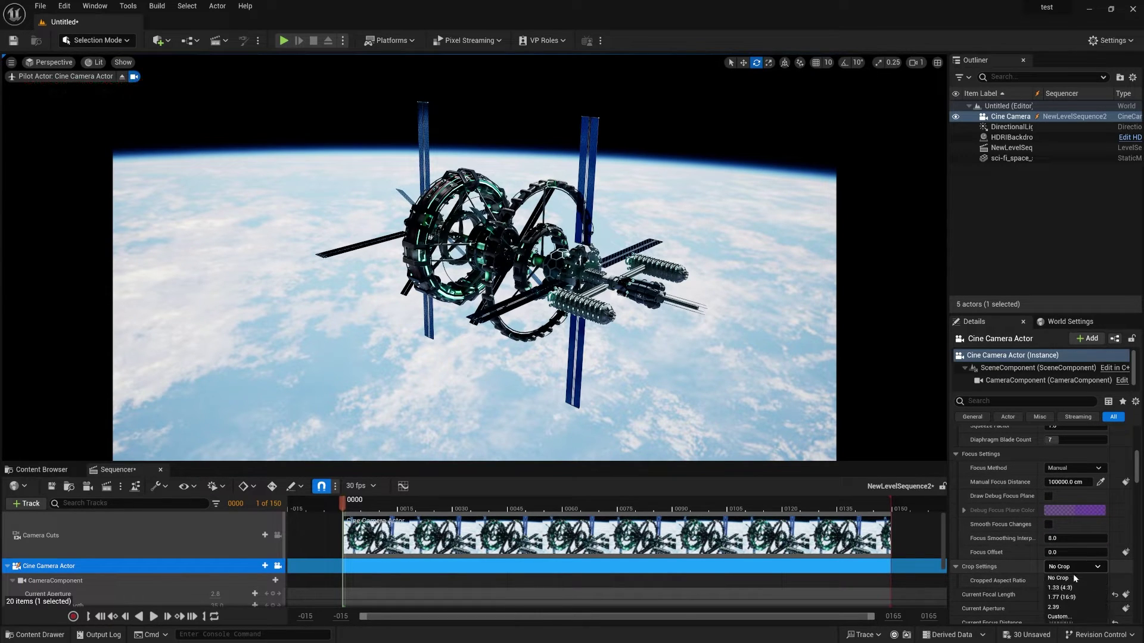
pyautogui.click(1059, 608)
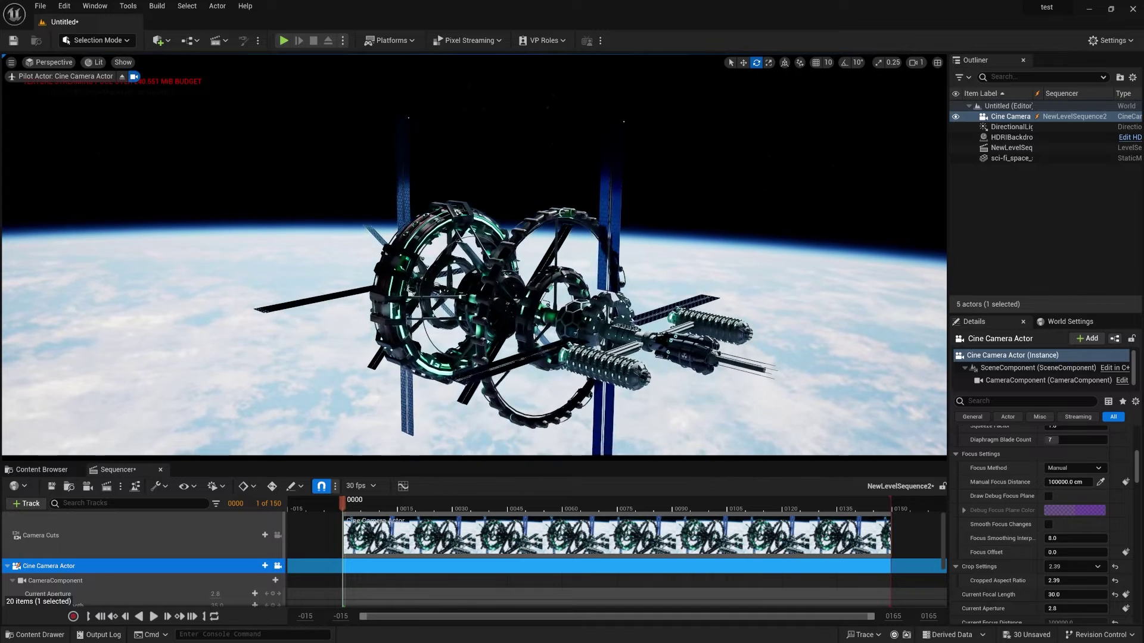
pyautogui.moveTo(476, 257)
pyautogui.mouseDown(button='right')
pyautogui.moveTo(478, 281)
pyautogui.moveTo(476, 250)
pyautogui.mouseUp(button='right')
pyautogui.press('s')
pyautogui.moveTo(532, 276); pyautogui.dragTo(528, 273, button='right')
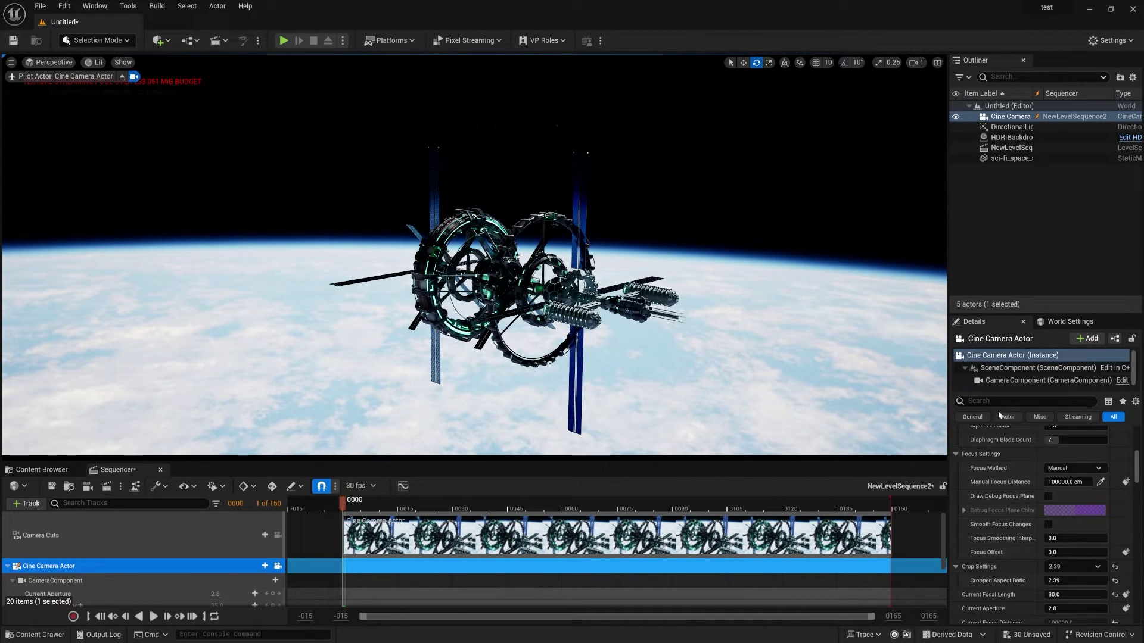
# Enable the cine camera's metering mode and exposure compensation overrides, lowering the compensation to about 0.03
pyautogui.write('e')
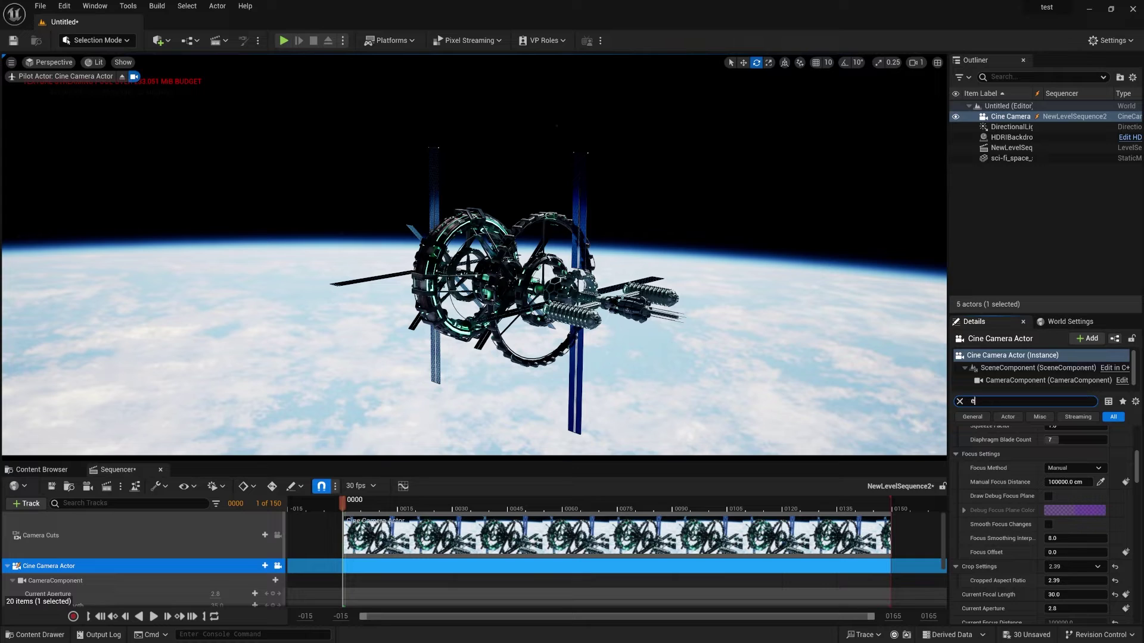
pyautogui.write('xpos')
pyautogui.scroll(5, 1000, 447)
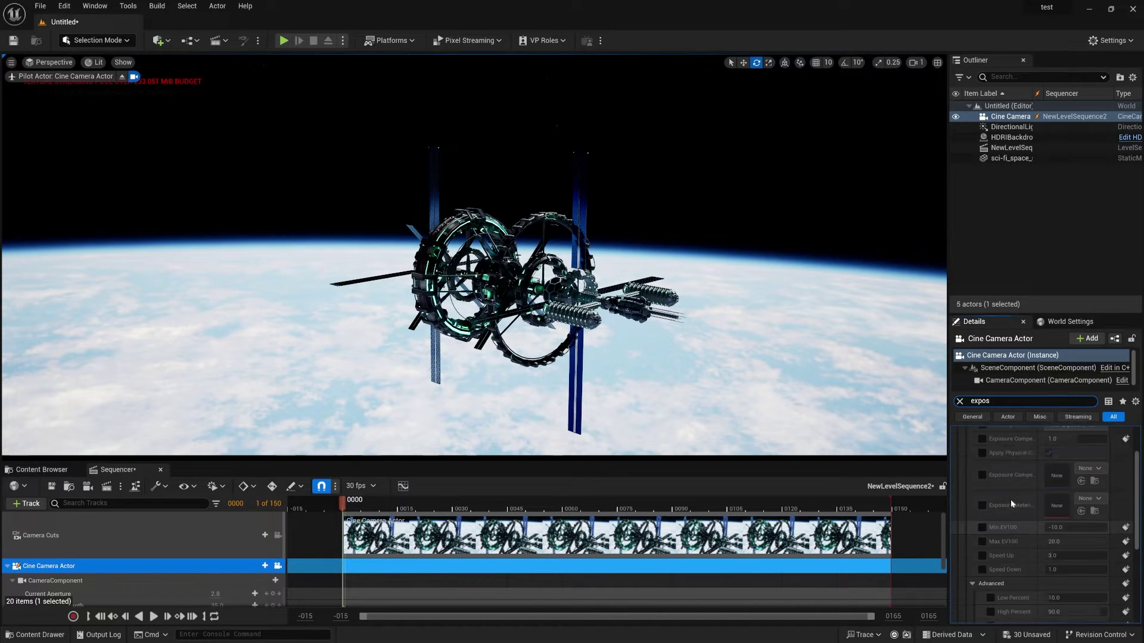
pyautogui.click(1020, 493)
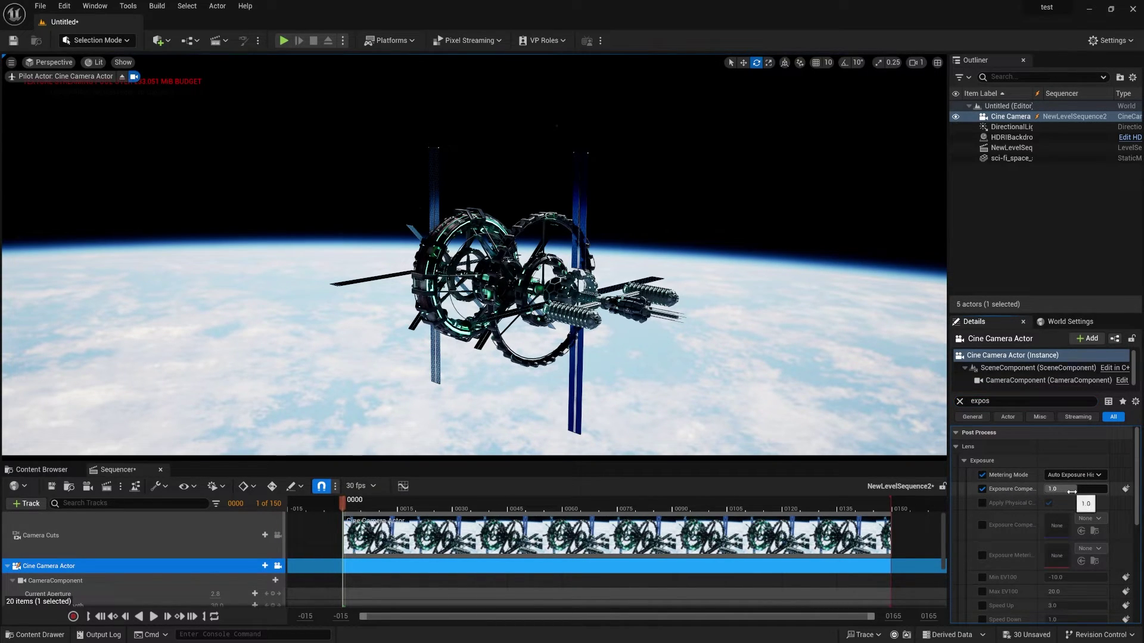
pyautogui.moveTo(1077, 489); pyautogui.dragTo(1067, 489)
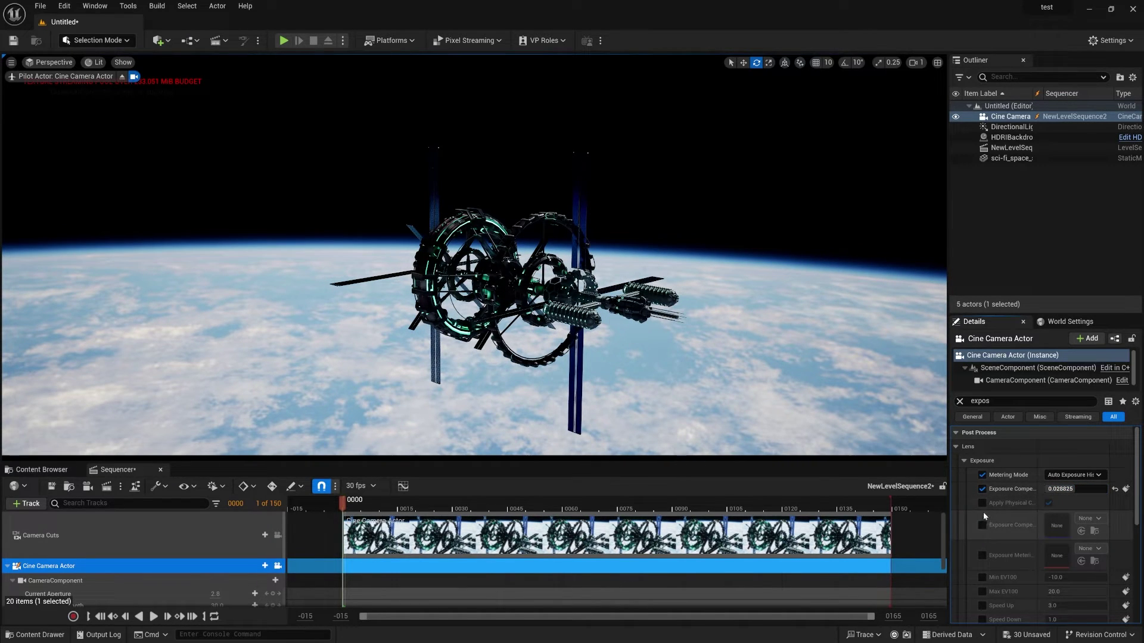
pyautogui.click(984, 507)
# Enable the cine camera's main Lumen Global Illumination overrides, from scene detail through scene capture, at their default values
pyautogui.click(992, 401)
pyautogui.press('BackSpace')
pyautogui.write('lumen')
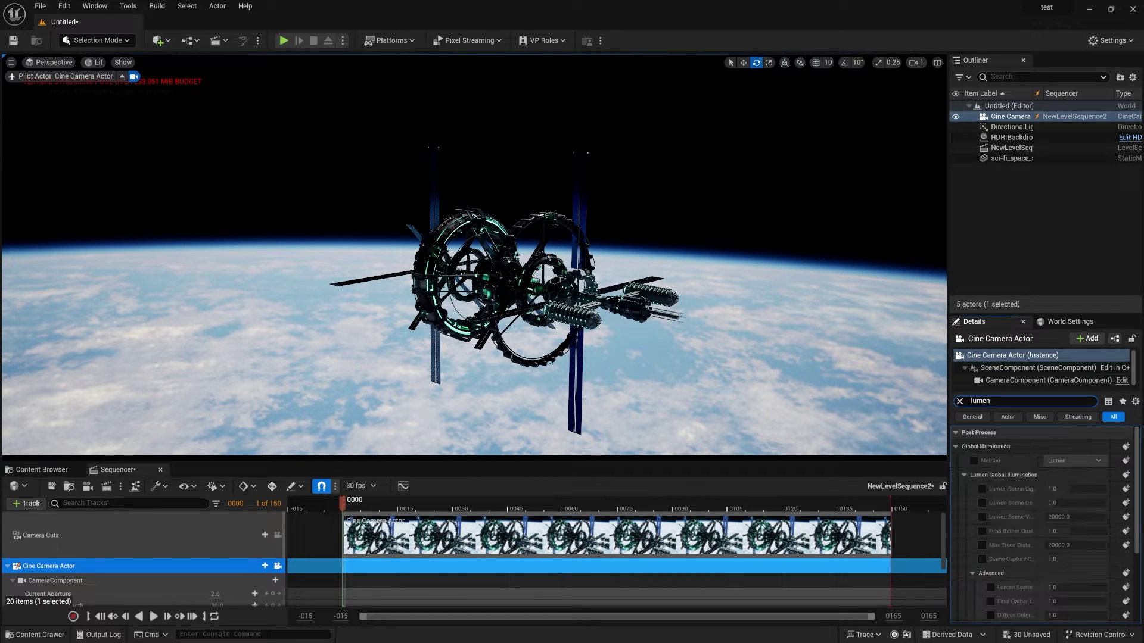
pyautogui.click(982, 503)
pyautogui.click(982, 517)
pyautogui.click(982, 530)
pyautogui.click(983, 545)
pyautogui.click(982, 559)
# Enable all five advanced Lumen Global Illumination overrides on the cine camera at their default values
pyautogui.scroll(-1, 982, 554)
pyautogui.click(991, 537)
pyautogui.click(990, 551)
pyautogui.click(991, 565)
pyautogui.click(991, 579)
pyautogui.click(990, 594)
# Enable the cine camera's Lumen reflection overrides for method, quality, ray lighting mode, high quality translucency and max reflection bounces
pyautogui.scroll(-2, 988, 590)
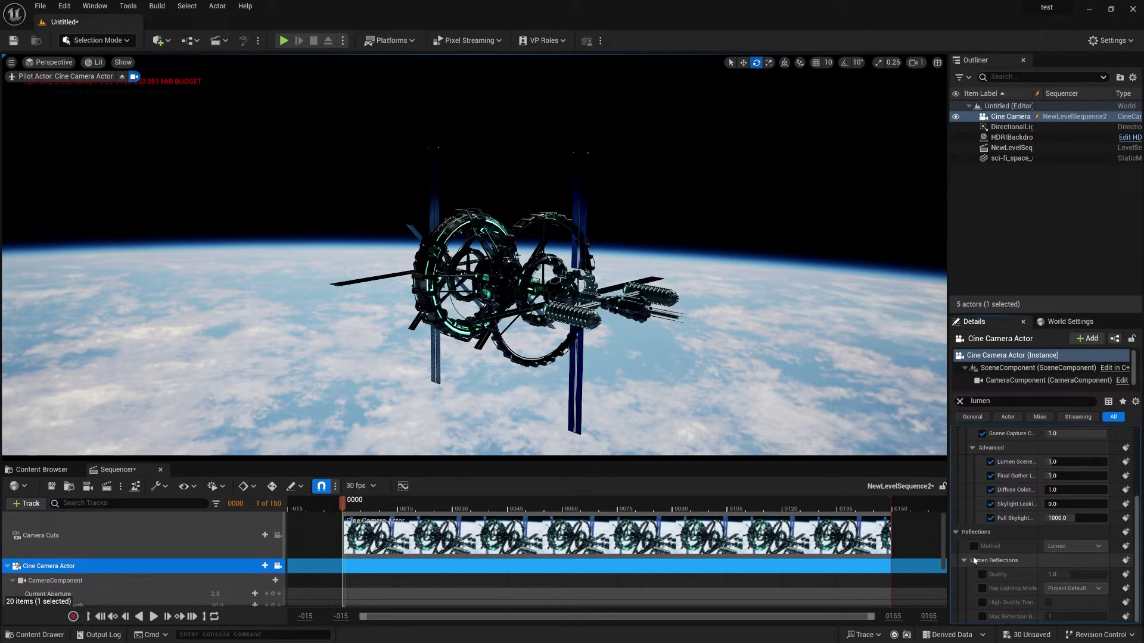
pyautogui.click(973, 546)
pyautogui.click(982, 574)
pyautogui.click(982, 589)
pyautogui.click(982, 602)
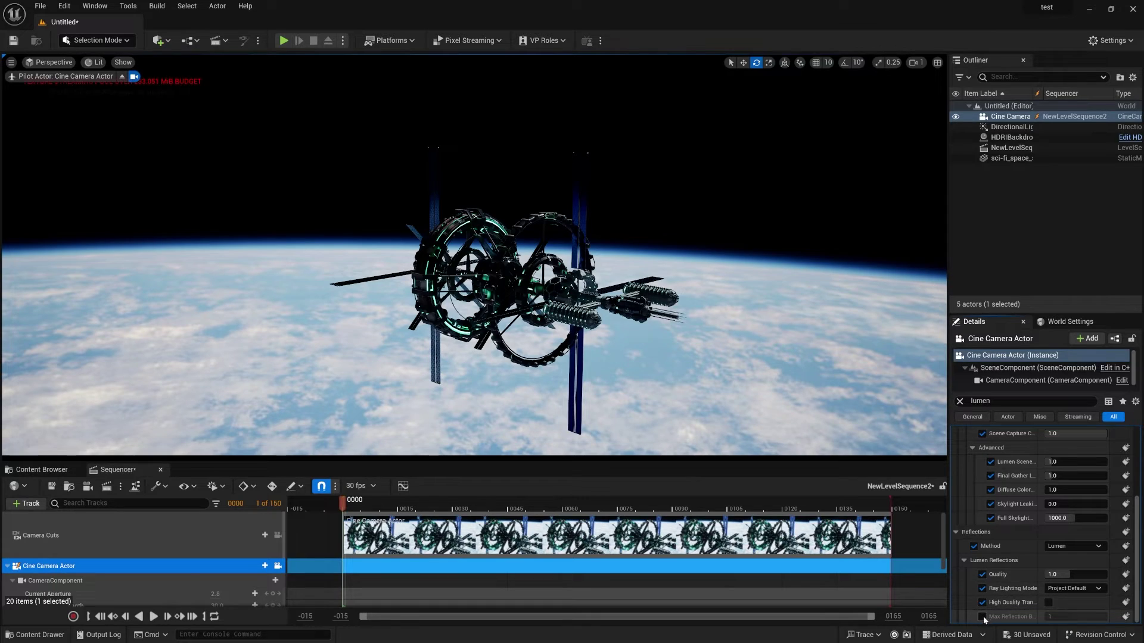
pyautogui.click(982, 616)
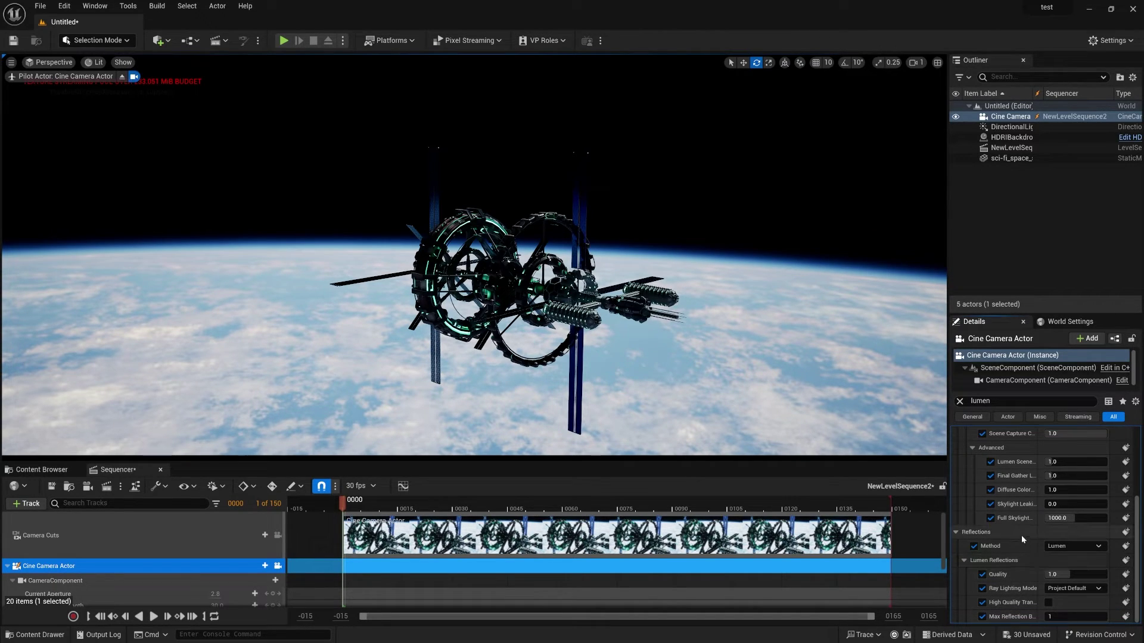
# Enable the cine camera's bloom method and intensity overrides, and reframe the station lower against the dark sky
pyautogui.click(960, 402)
pyautogui.write('bloom')
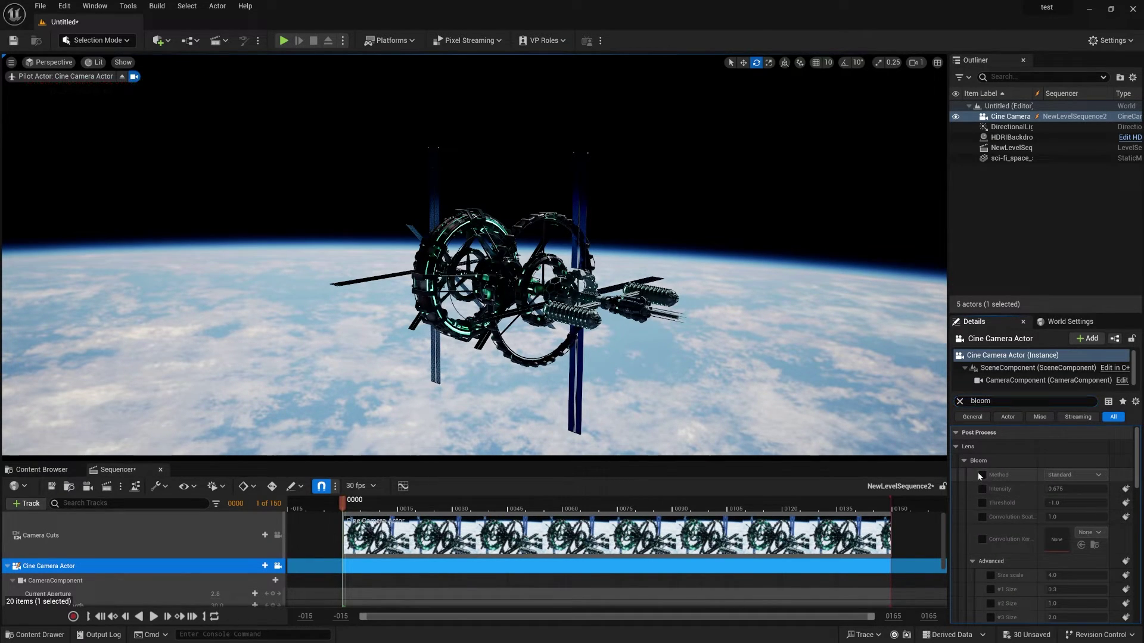
pyautogui.click(983, 489)
pyautogui.click(1050, 489)
pyautogui.moveTo(513, 334)
pyautogui.mouseDown(button='right')
pyautogui.moveTo(539, 337)
pyautogui.moveTo(519, 346)
pyautogui.moveTo(535, 330)
pyautogui.moveTo(494, 334)
pyautogui.mouseUp(button='right')
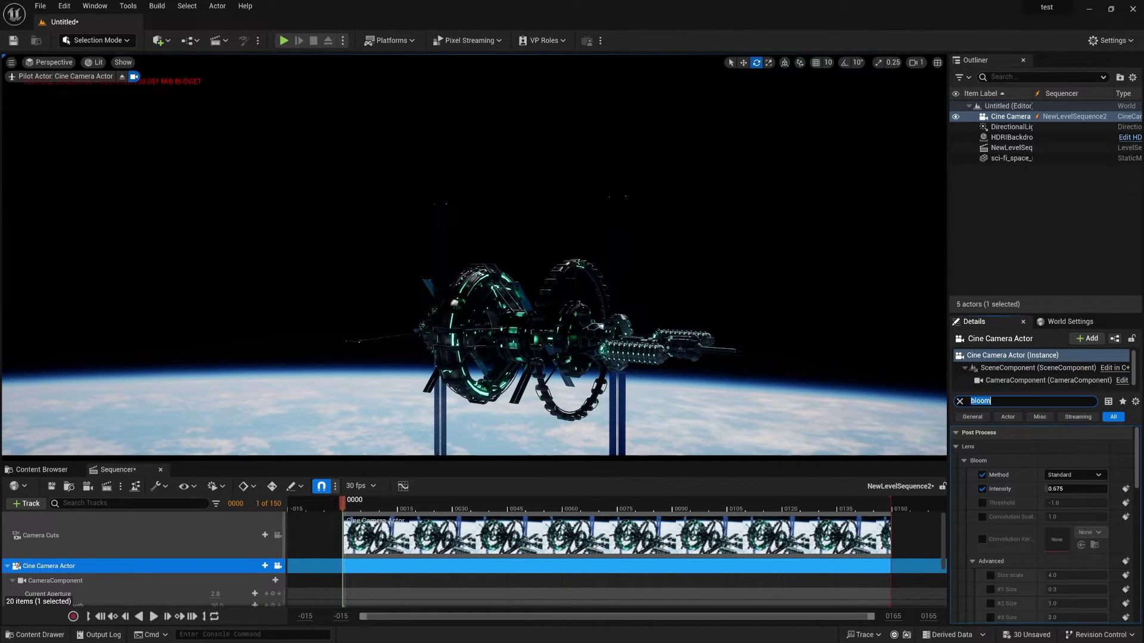
# Enable chromatic aberration intensity and start offset, raise the intensity to about 0.32, and recenter the station in the shot
pyautogui.write('ci')
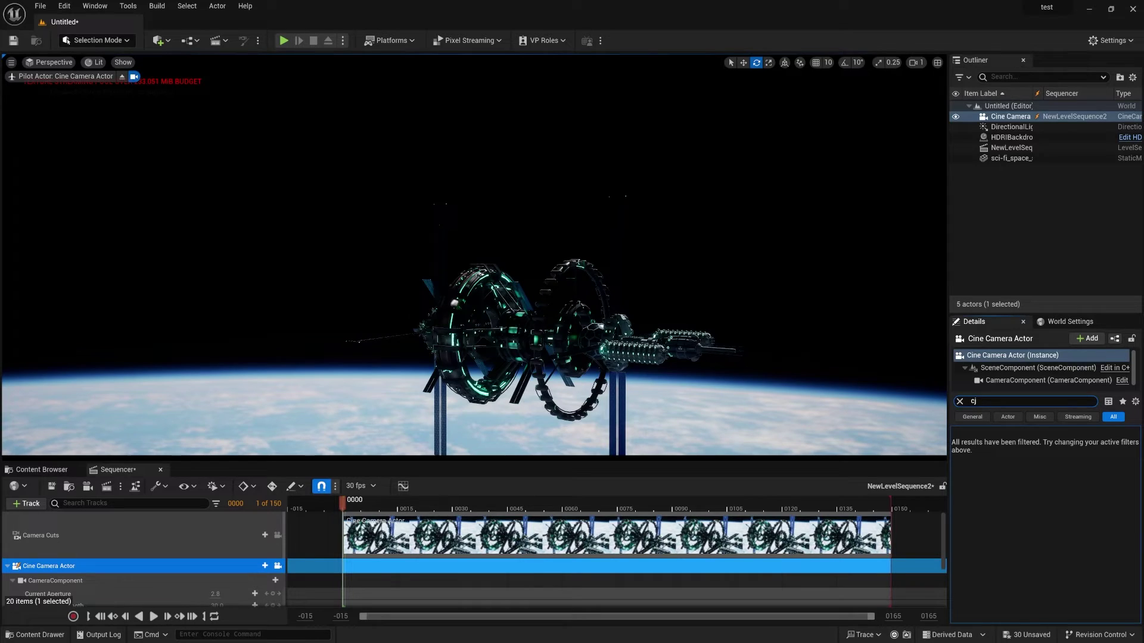
pyautogui.press('BackSpace')
pyautogui.write('hro')
pyautogui.click(981, 475)
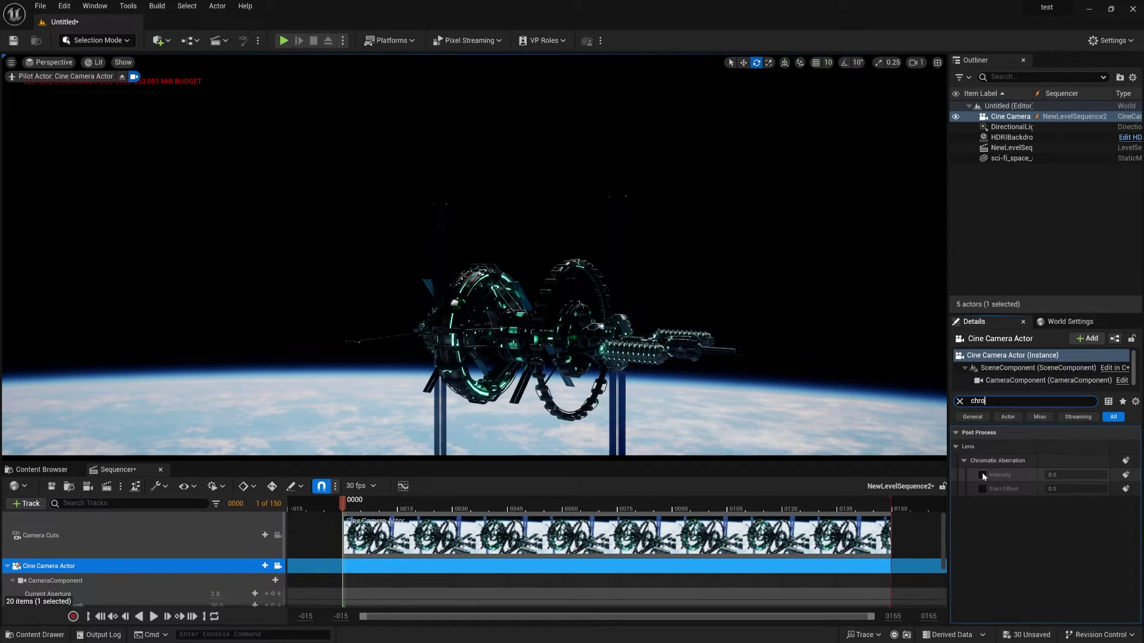
pyautogui.click(982, 488)
pyautogui.moveTo(1049, 475); pyautogui.dragTo(1078, 475)
pyautogui.moveTo(715, 310); pyautogui.dragTo(731, 383, button='right')
pyautogui.press('e')
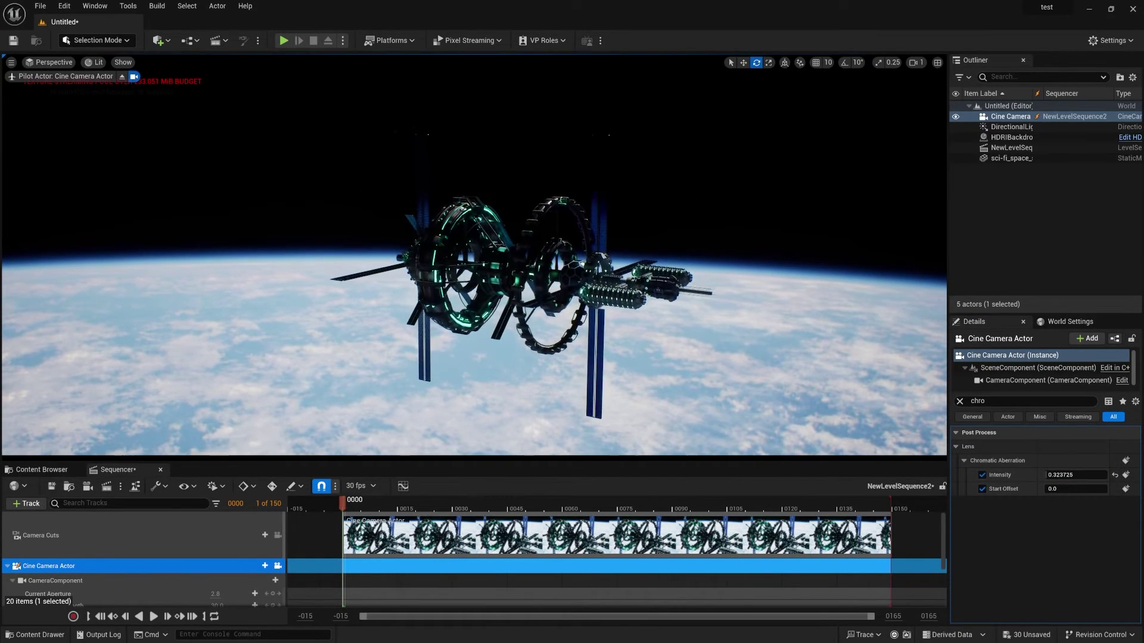
# Replace the HDRI backdrop's cubemap with the third, darkest orbital texture from the hdri1 folder
pyautogui.click(40, 471)
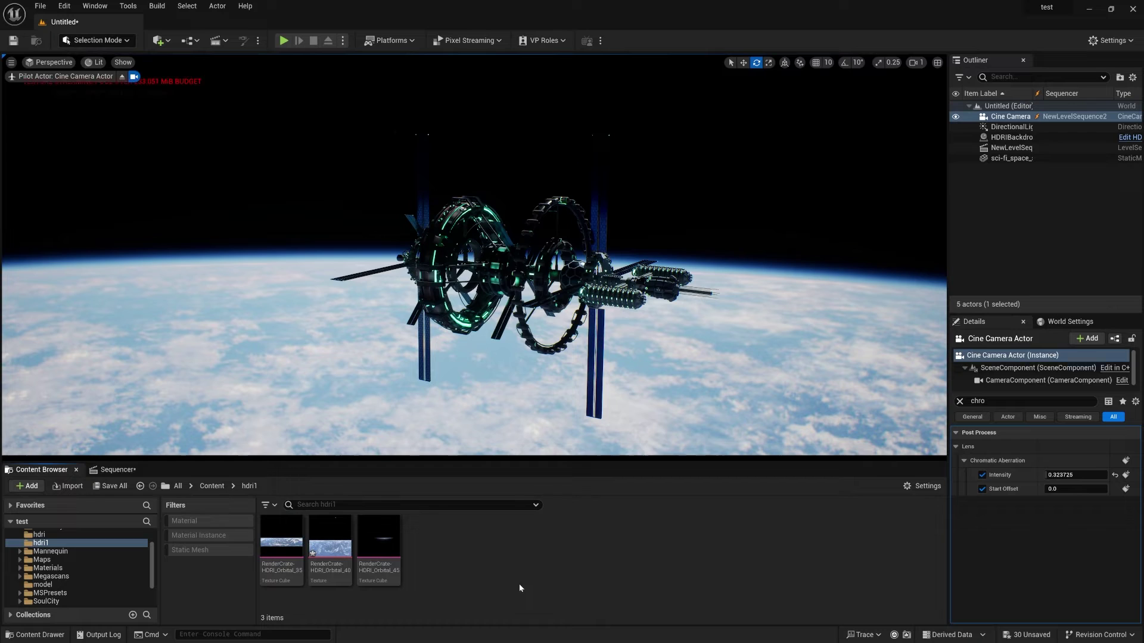
pyautogui.click(1011, 138)
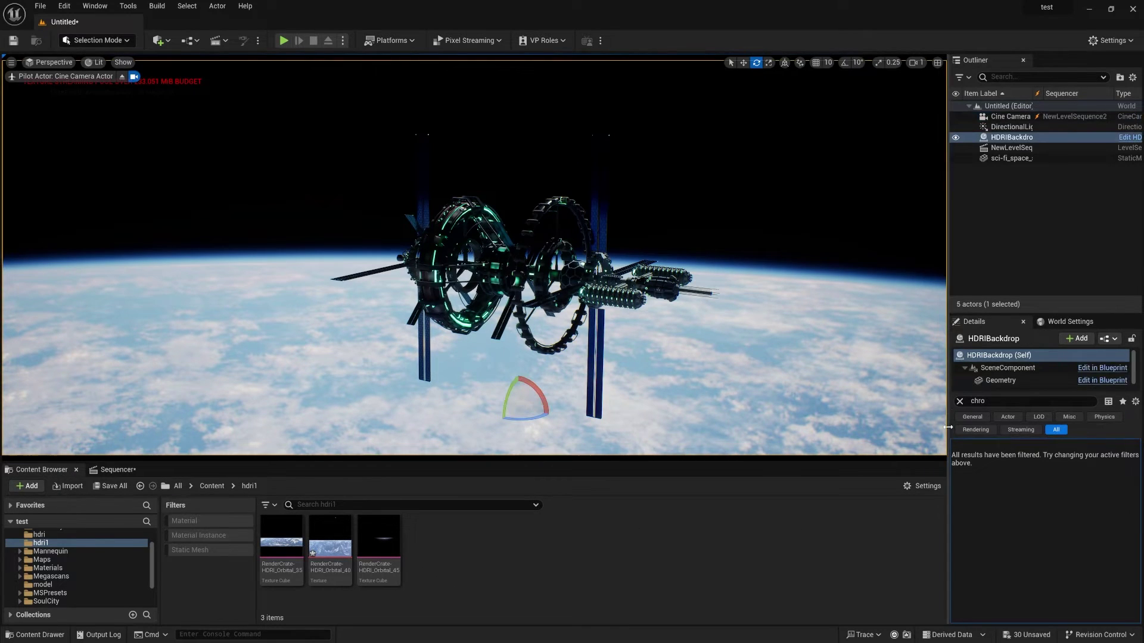
pyautogui.click(960, 402)
pyautogui.moveTo(379, 547); pyautogui.dragTo(1058, 527)
# Move the camera around the station so the glowing sun sits behind it above Earth's horizon
pyautogui.moveTo(649, 301); pyautogui.dragTo(580, 240, button='right')
pyautogui.press('e')
pyautogui.press('w')
pyautogui.moveTo(720, 271); pyautogui.dragTo(723, 272, button='right')
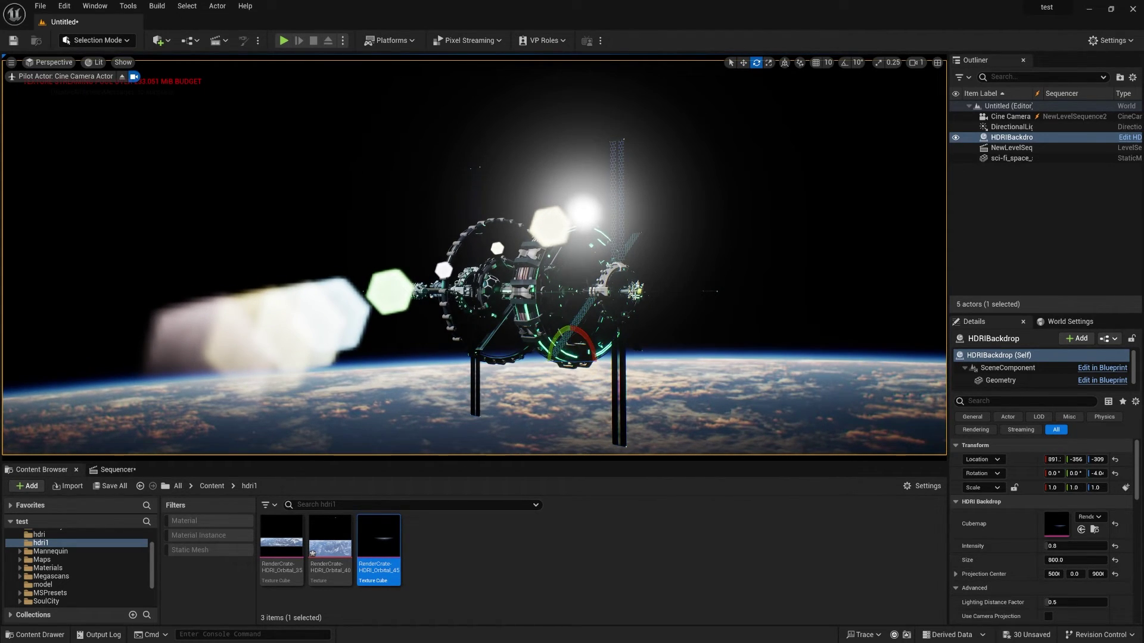
# Rotate the space station into a tilted pose in front of the sun, and deselect everything
pyautogui.click(589, 326)
pyautogui.moveTo(534, 262); pyautogui.dragTo(535, 284)
pyautogui.moveTo(534, 284); pyautogui.dragTo(524, 266, button='middle')
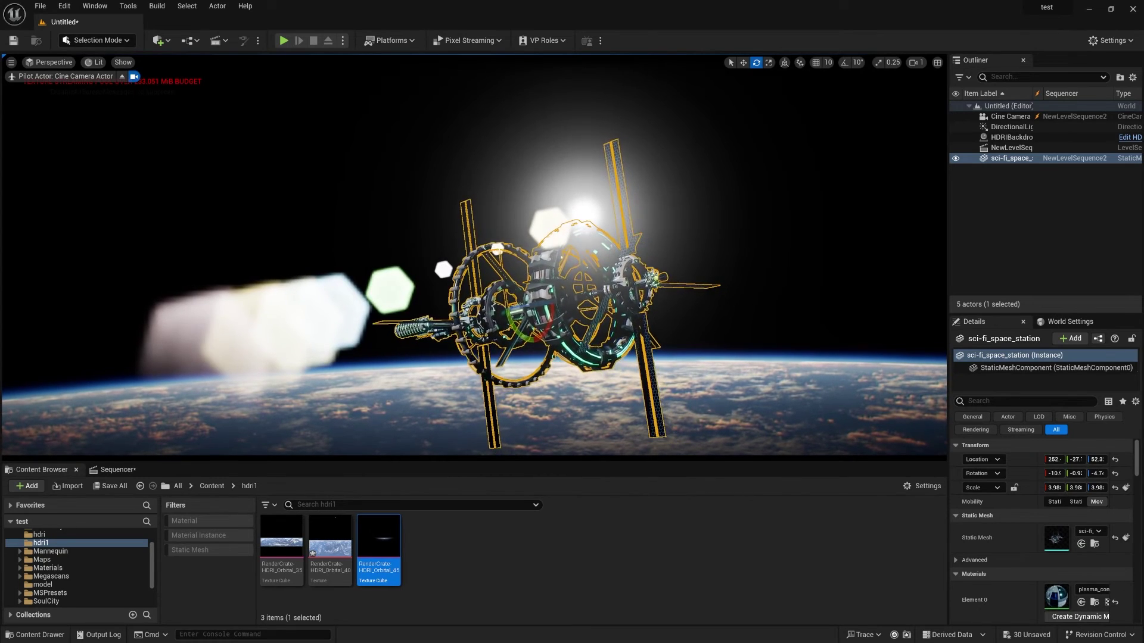
pyautogui.moveTo(534, 273); pyautogui.dragTo(534, 272)
pyautogui.click(753, 214)
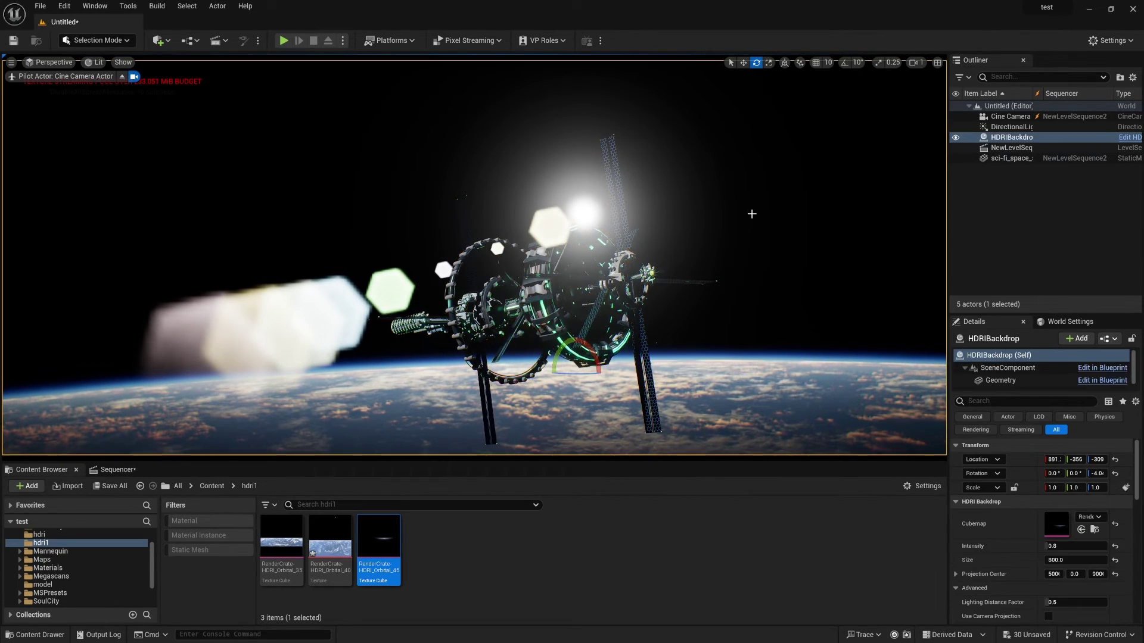
pyautogui.click(998, 209)
# Key the cine camera's transform at frame 0 of the level sequence
pyautogui.click(118, 470)
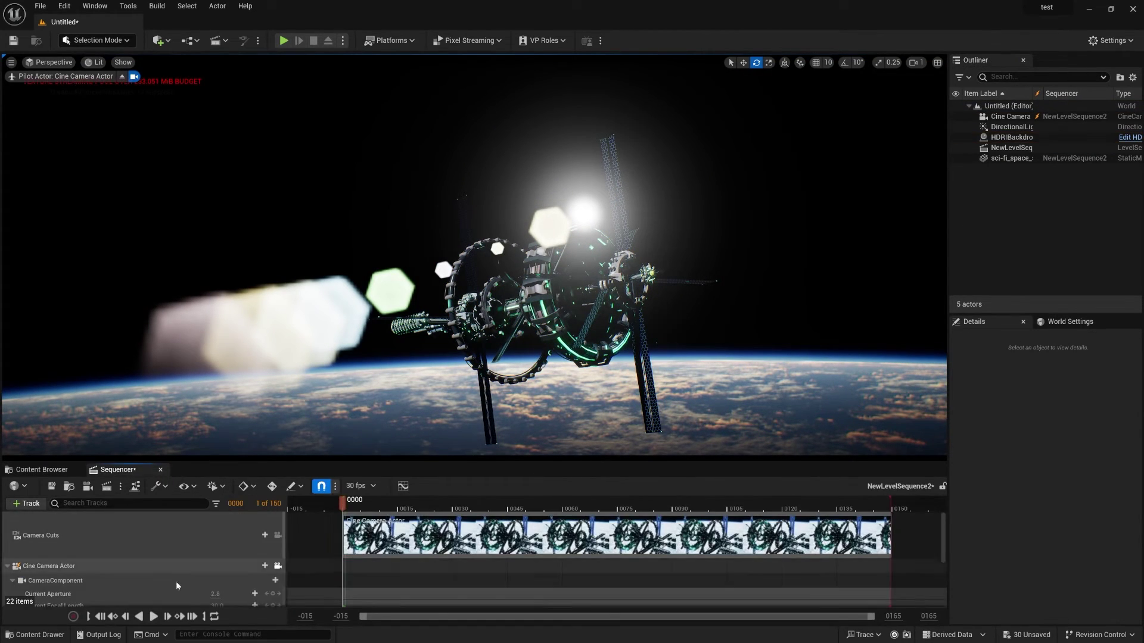
pyautogui.scroll(-4, 160, 553)
pyautogui.click(48, 562)
pyautogui.click(272, 559)
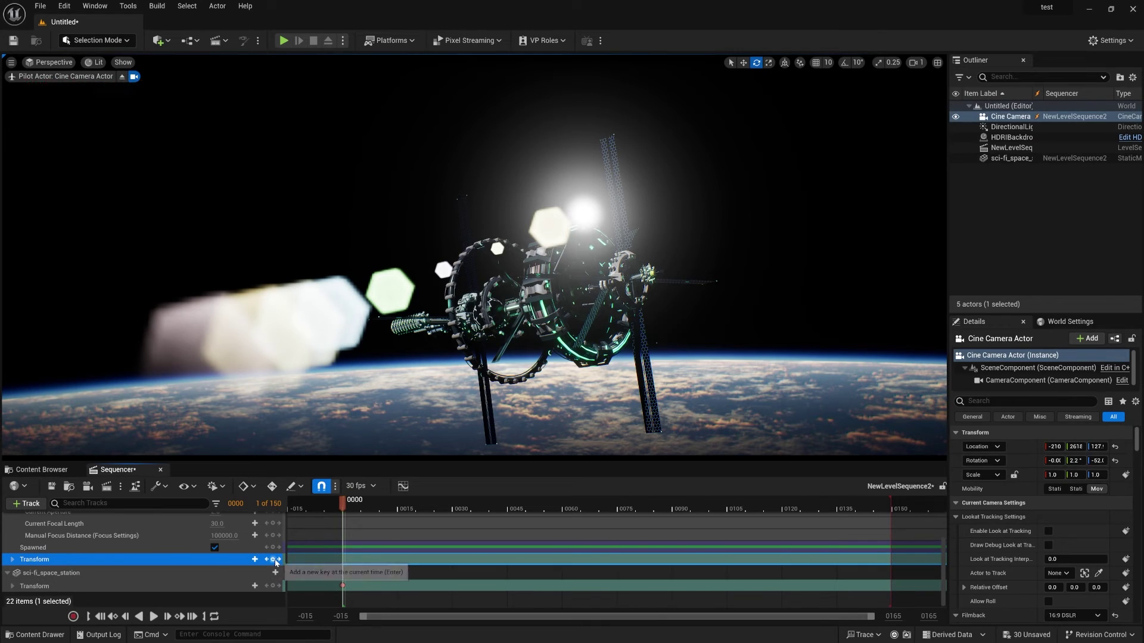
# Shift the cine camera sideways at the end of the sequence and key its transform at frame 149
pyautogui.click(192, 616)
pyautogui.moveTo(525, 339); pyautogui.dragTo(569, 337, button='middle')
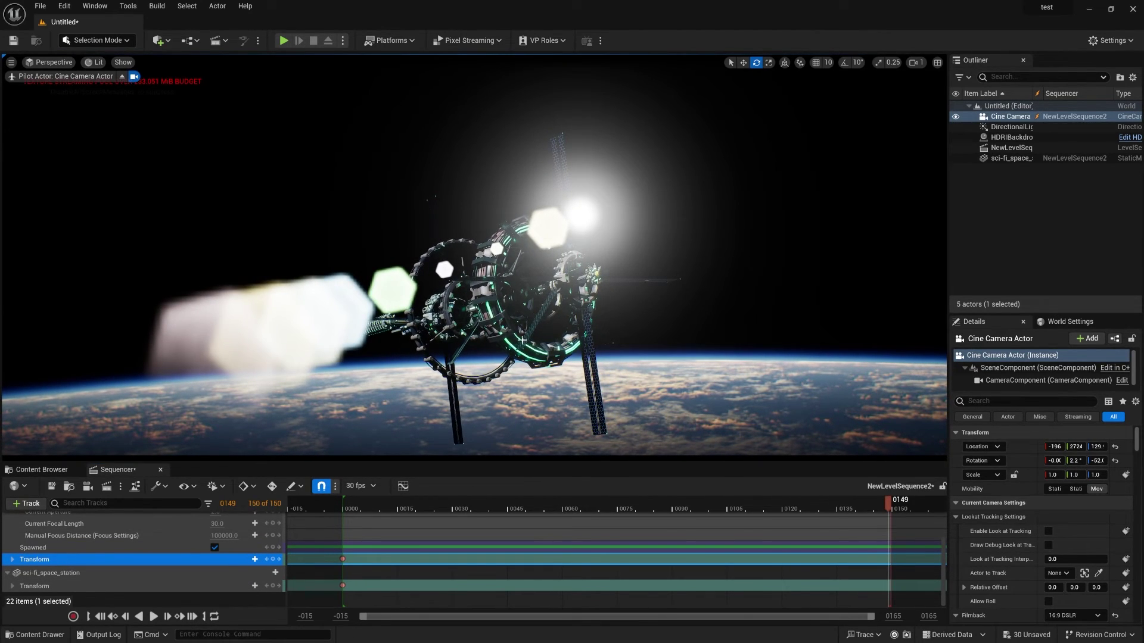
pyautogui.click(273, 559)
# Set the interpolation of the transform keys in the sequence to Linear
pyautogui.moveTo(314, 605); pyautogui.dragTo(896, 502)
pyautogui.scroll(-5, 792, 541)
pyautogui.rightClick(786, 571)
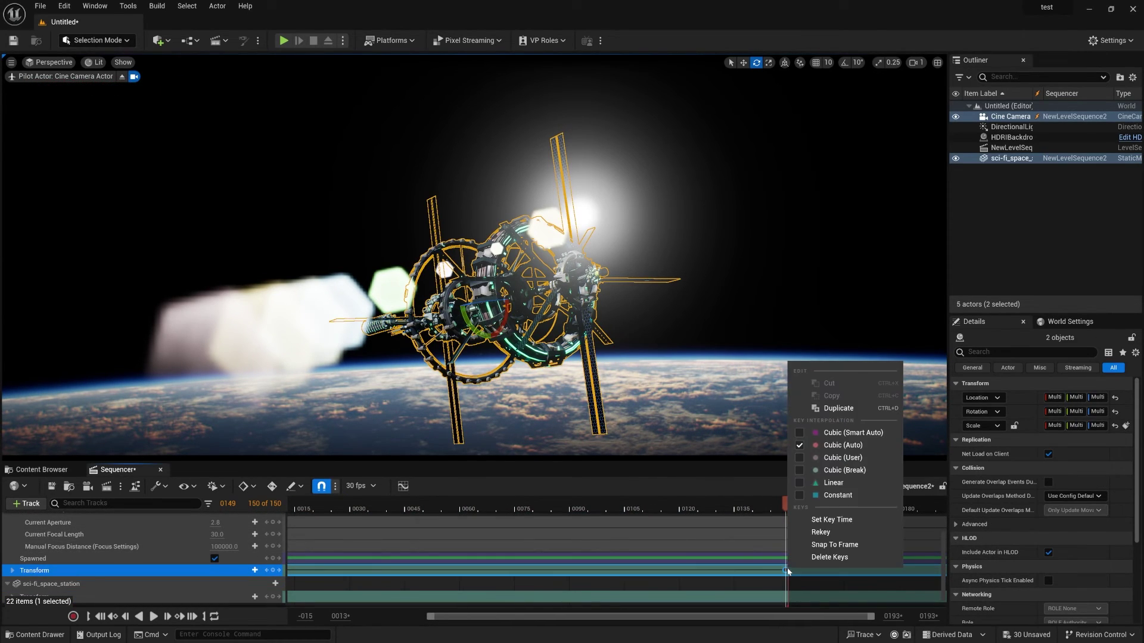
pyautogui.click(820, 482)
# Deselect everything and play the sequence from its start to preview the camera movement
pyautogui.click(316, 567)
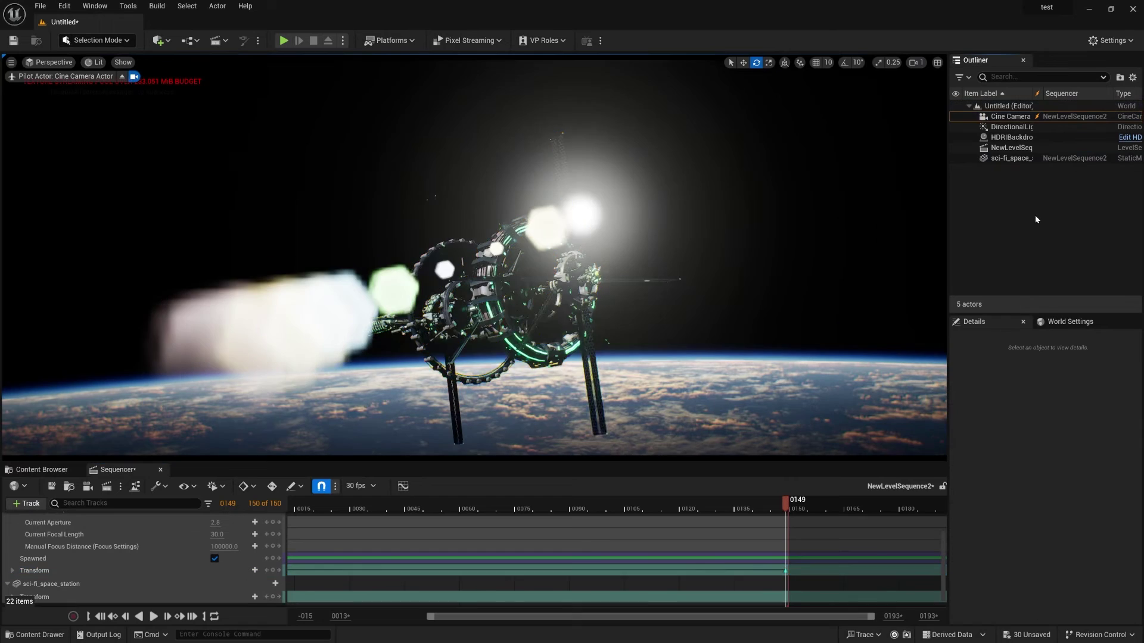
pyautogui.click(99, 616)
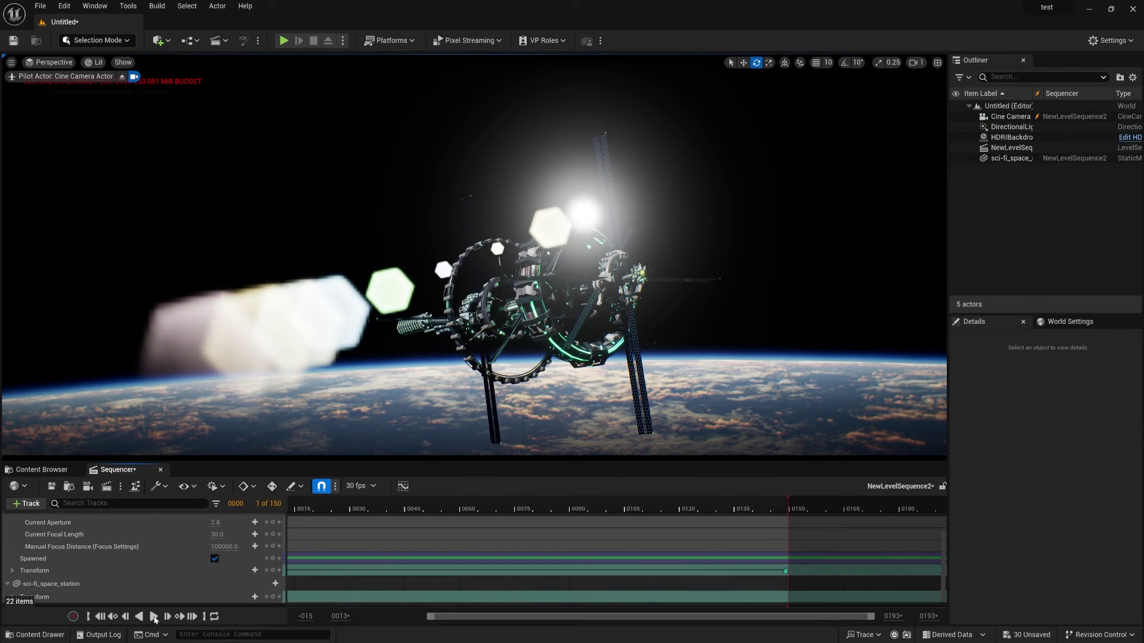
pyautogui.click(153, 616)
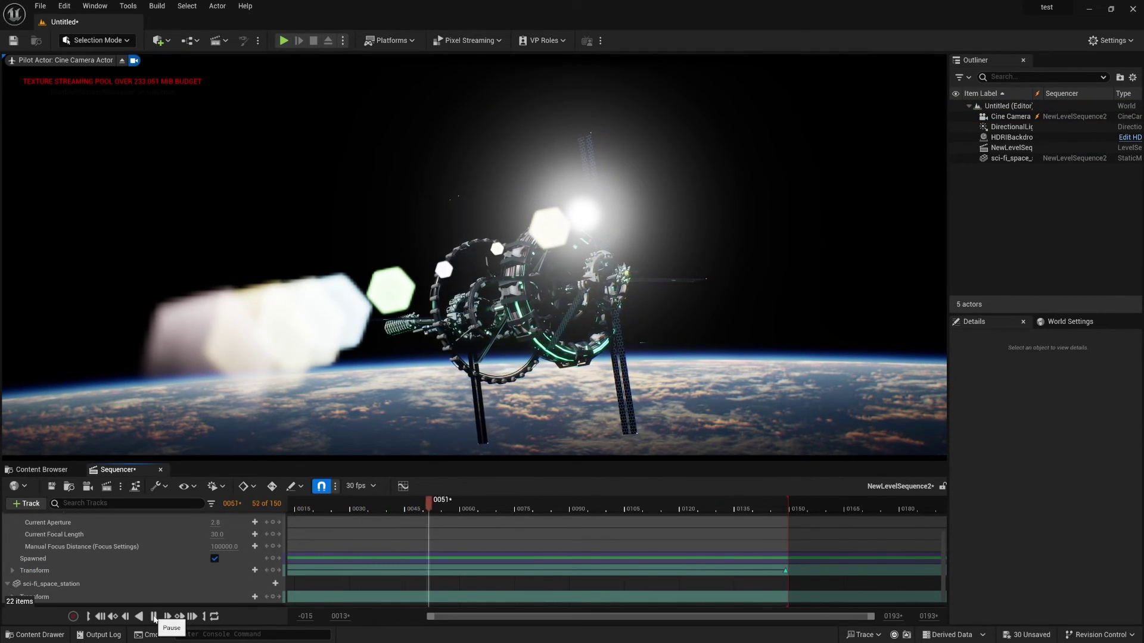